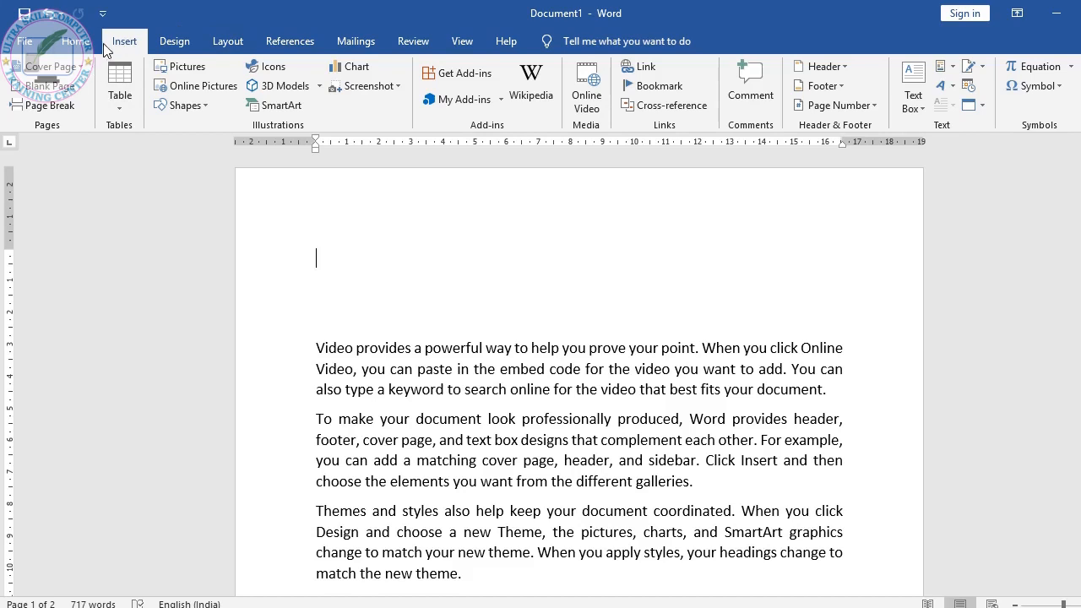
Step: Insert the symbols β and π on the empty first line, picking π from the recently used symbols in the full symbol list
click(1055, 88)
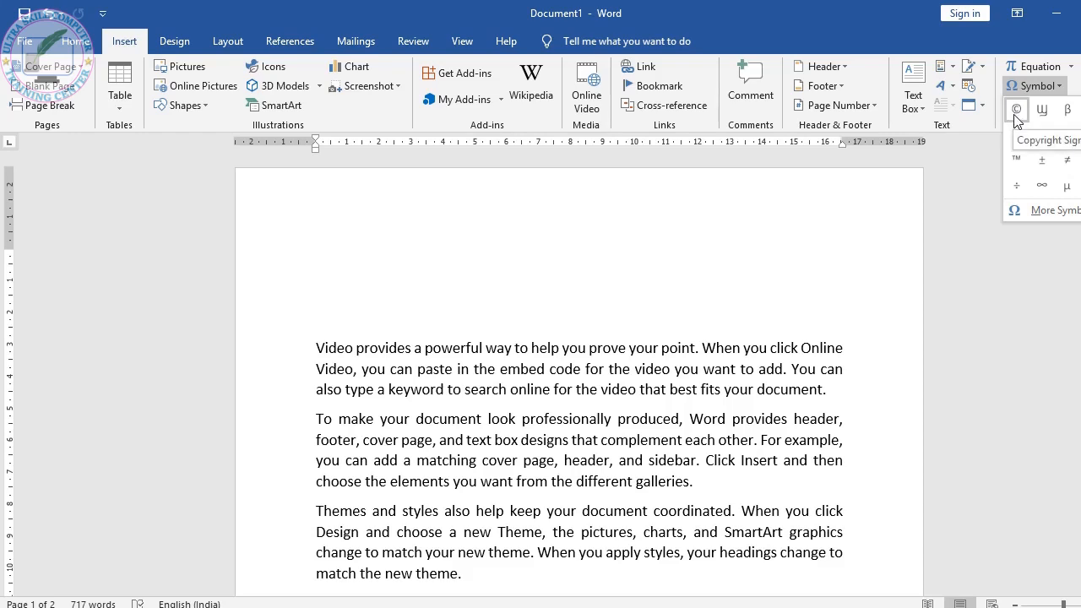
click(1068, 111)
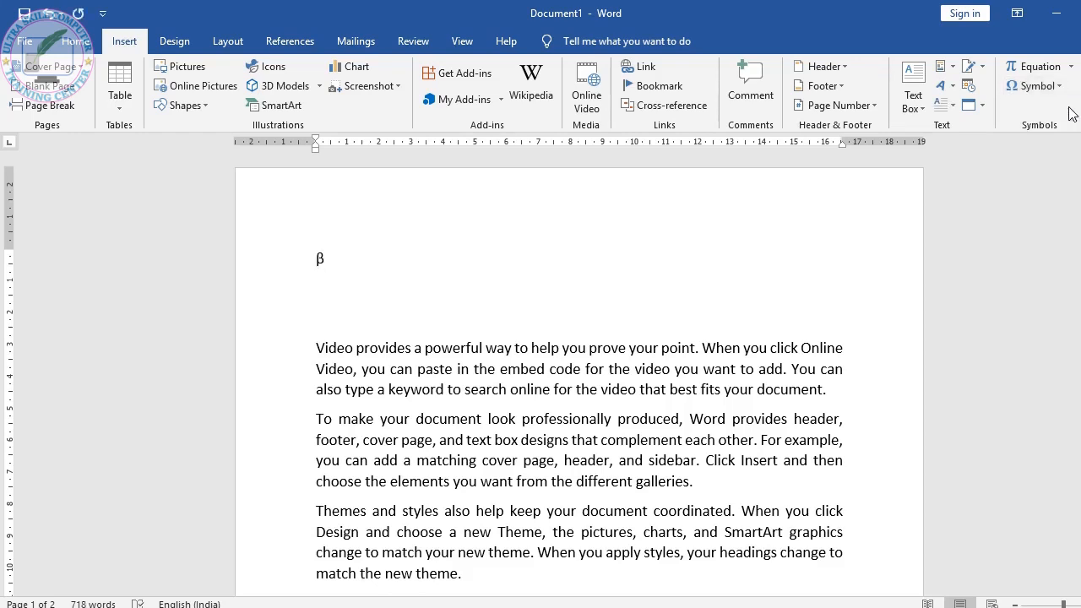
click(1055, 87)
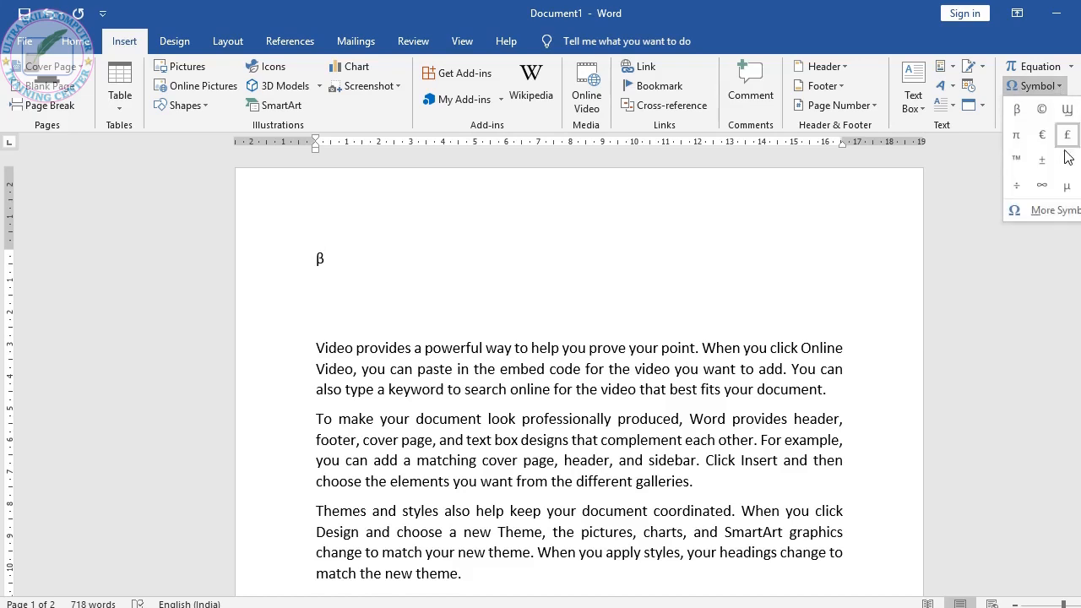
click(1055, 211)
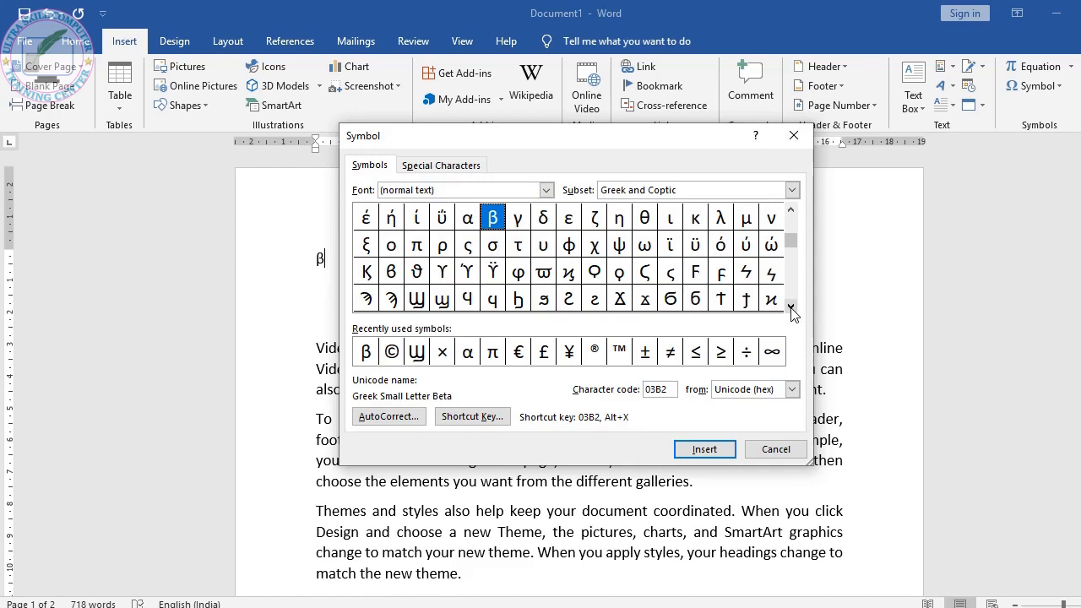
drag(791, 308, 791, 307)
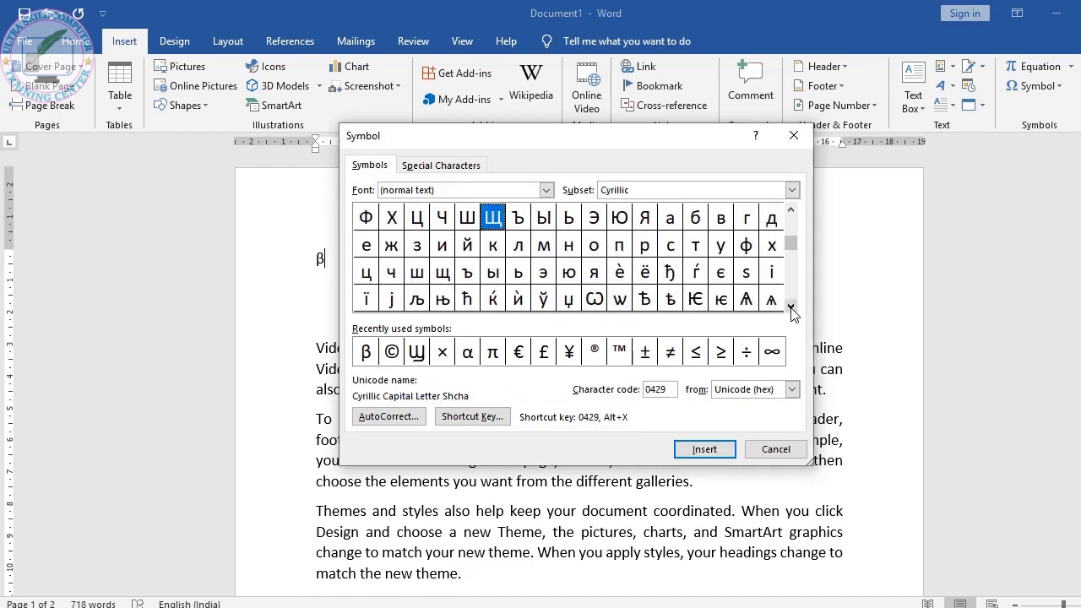
click(791, 307)
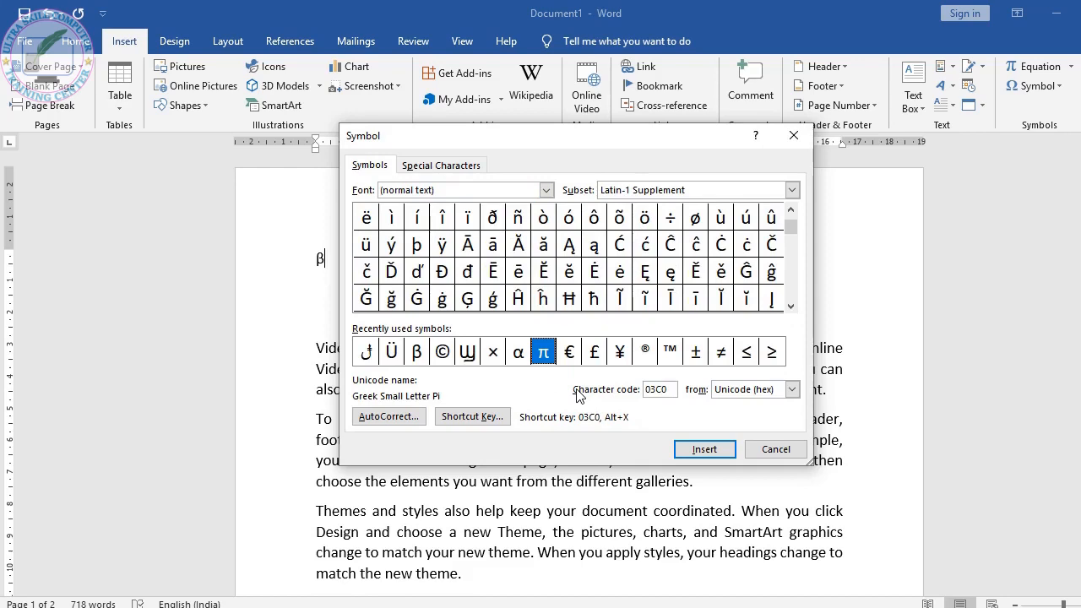
click(703, 449)
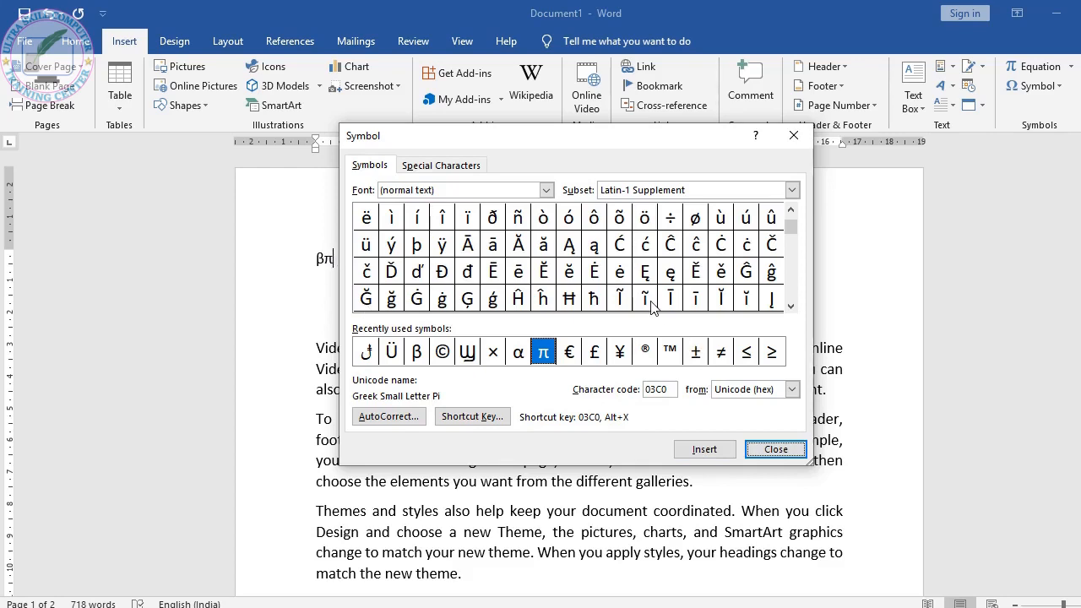
click(773, 450)
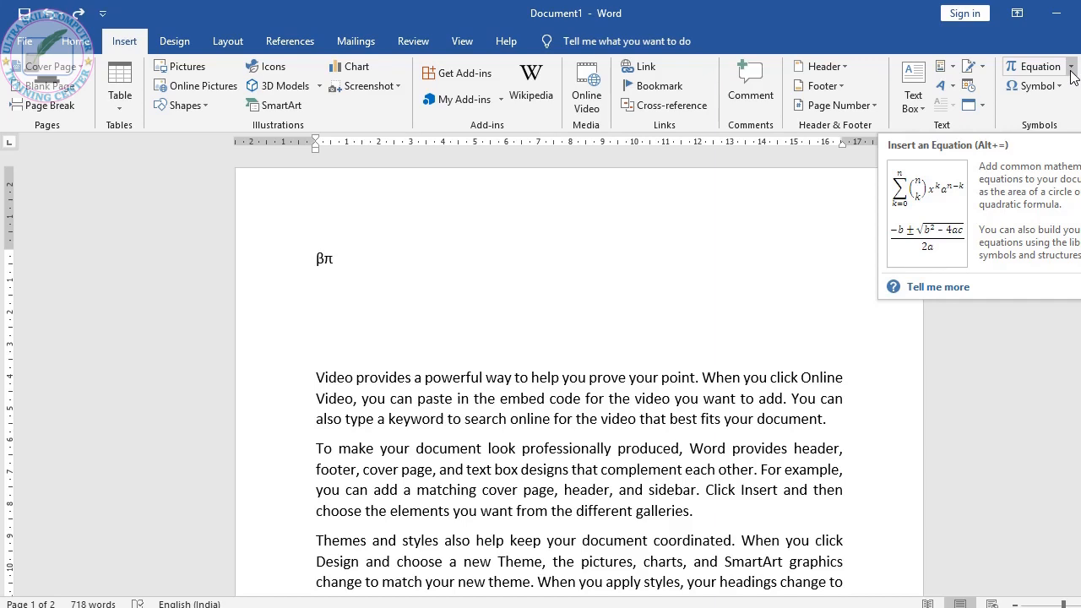
Step: Insert the built-in Expansion of a Sum equation below the symbols and change its first fraction's numerator to mx
click(1070, 68)
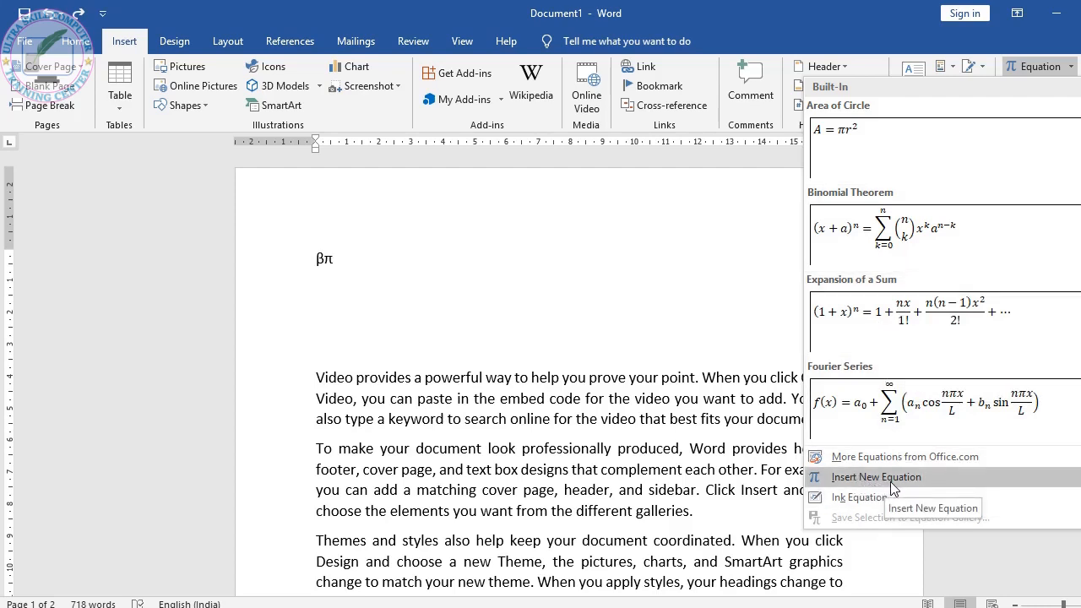
click(915, 332)
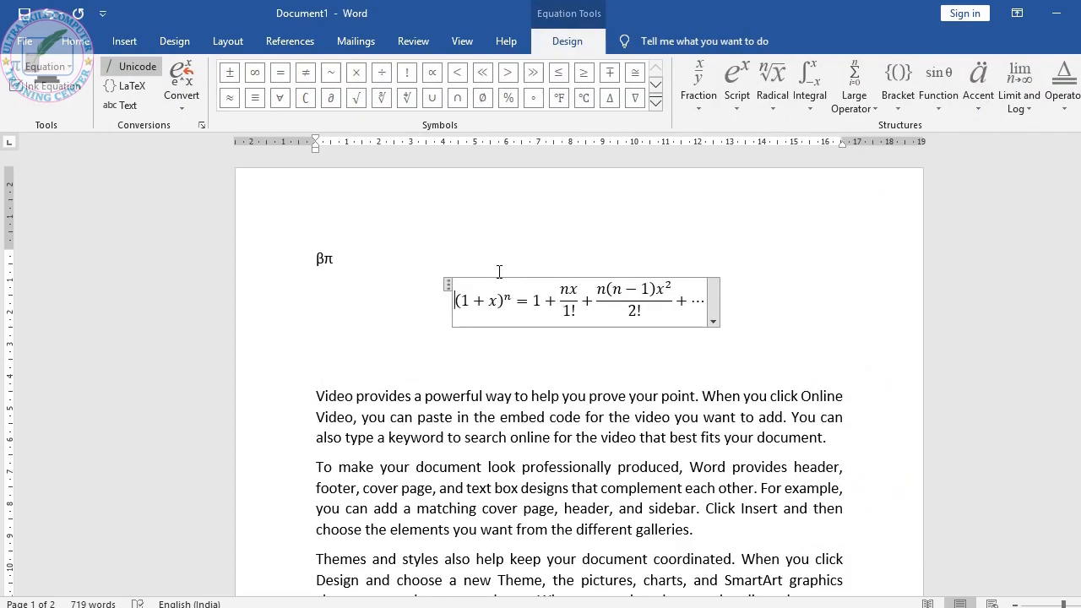
double_click(565, 290)
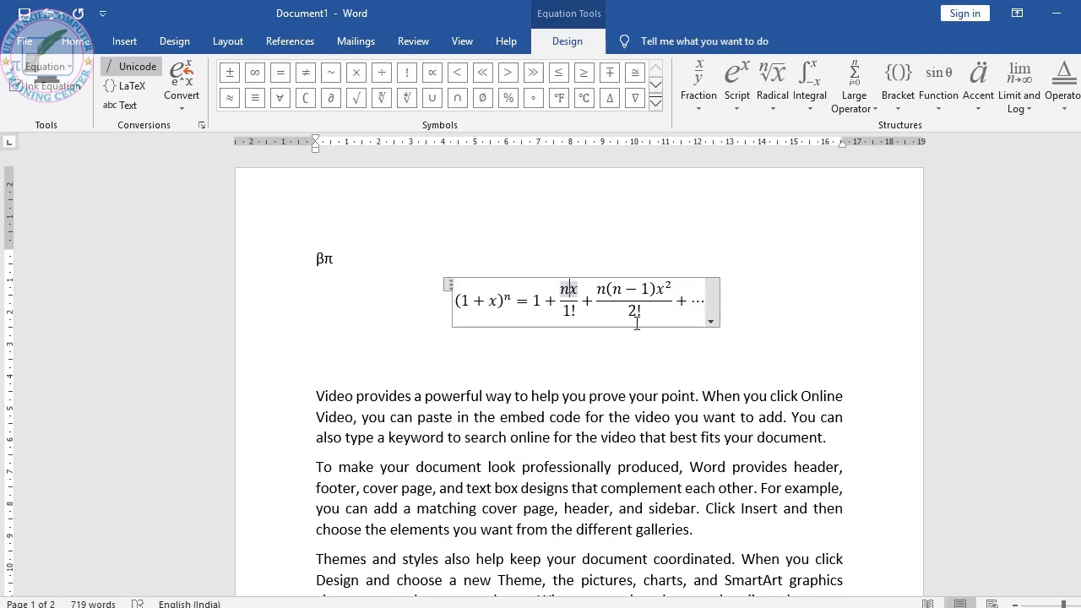
key(BackSpace)
text(m)
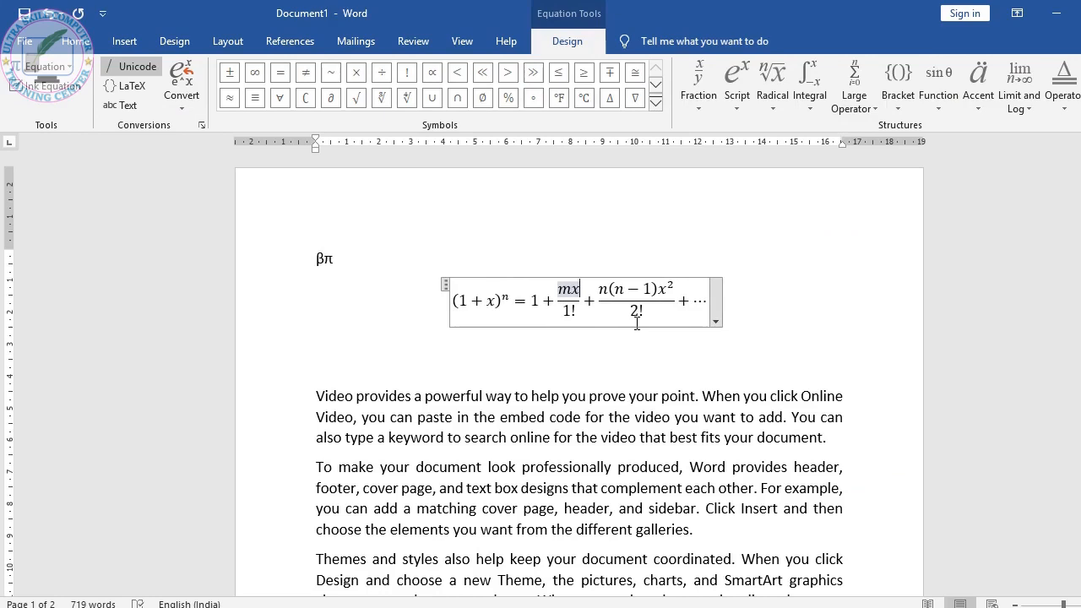
click(497, 362)
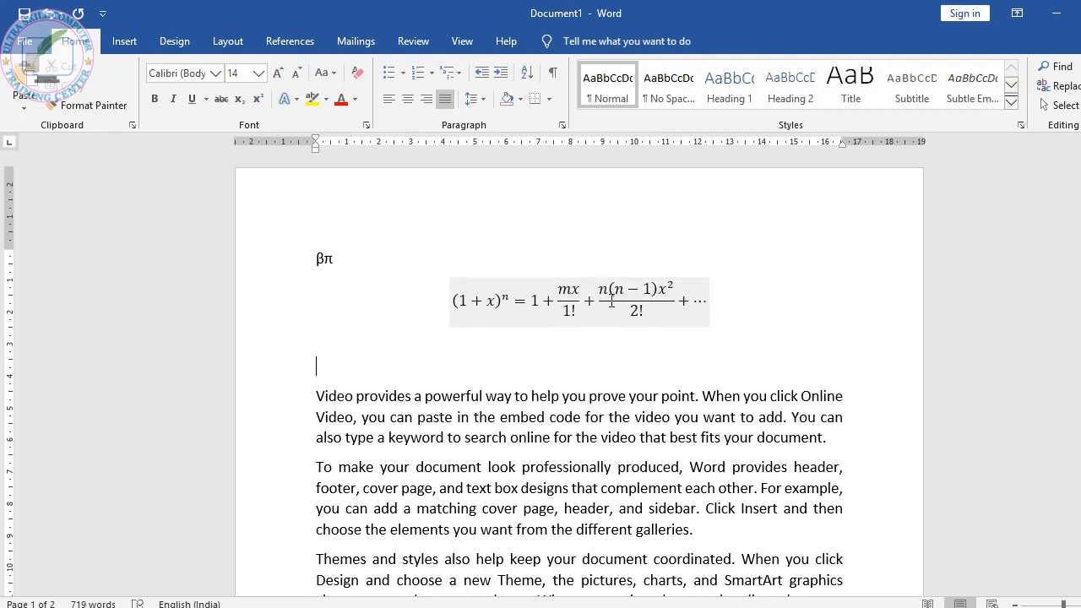
Step: Insert a new blank equation on the line below the expansion equation and add the common fraction dy/dx to it
click(611, 301)
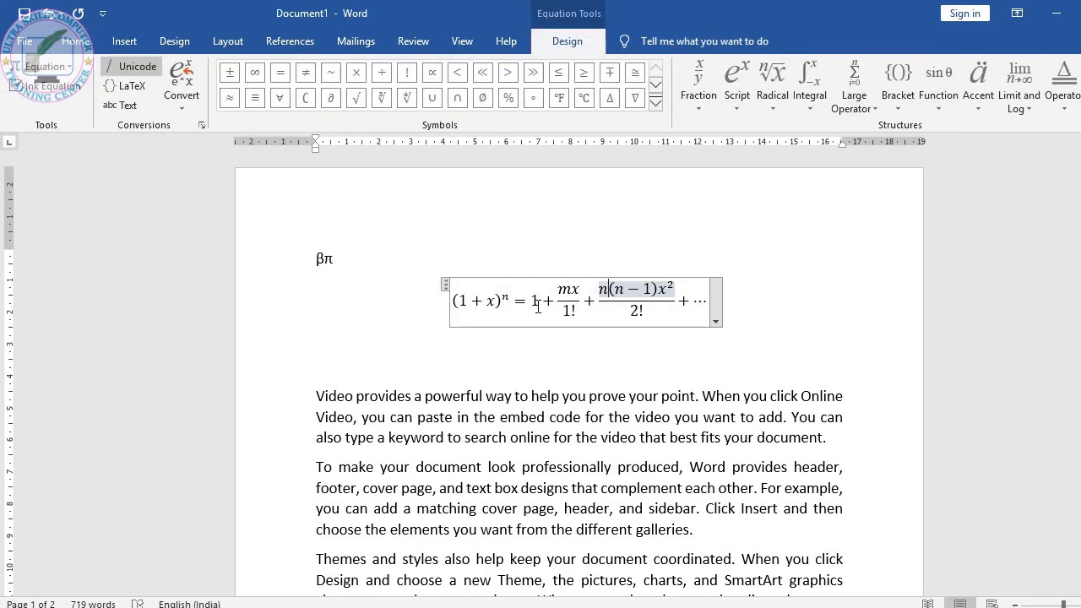
click(402, 351)
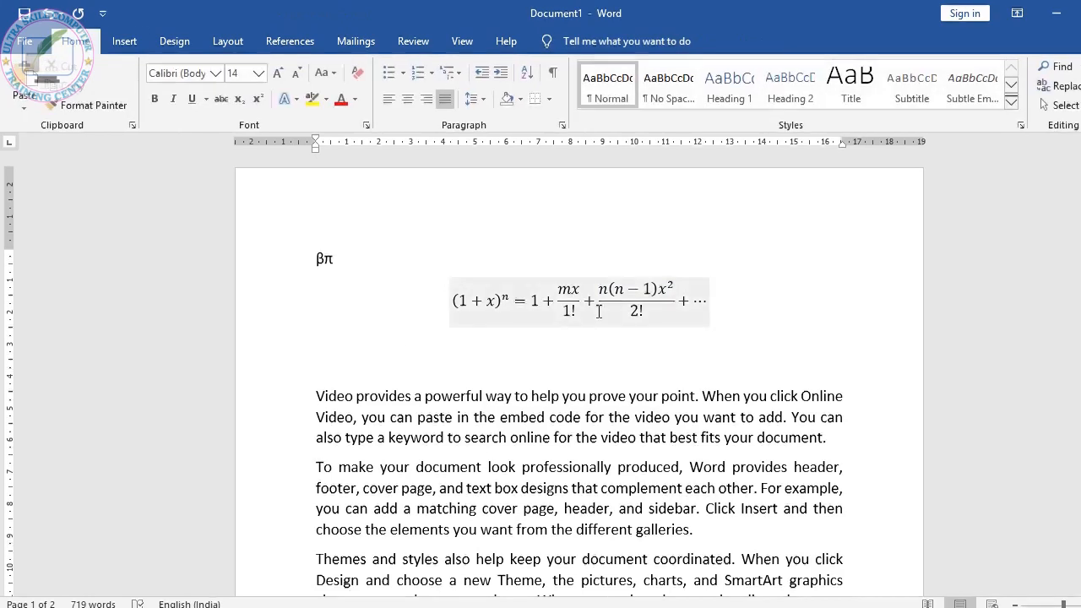
click(124, 41)
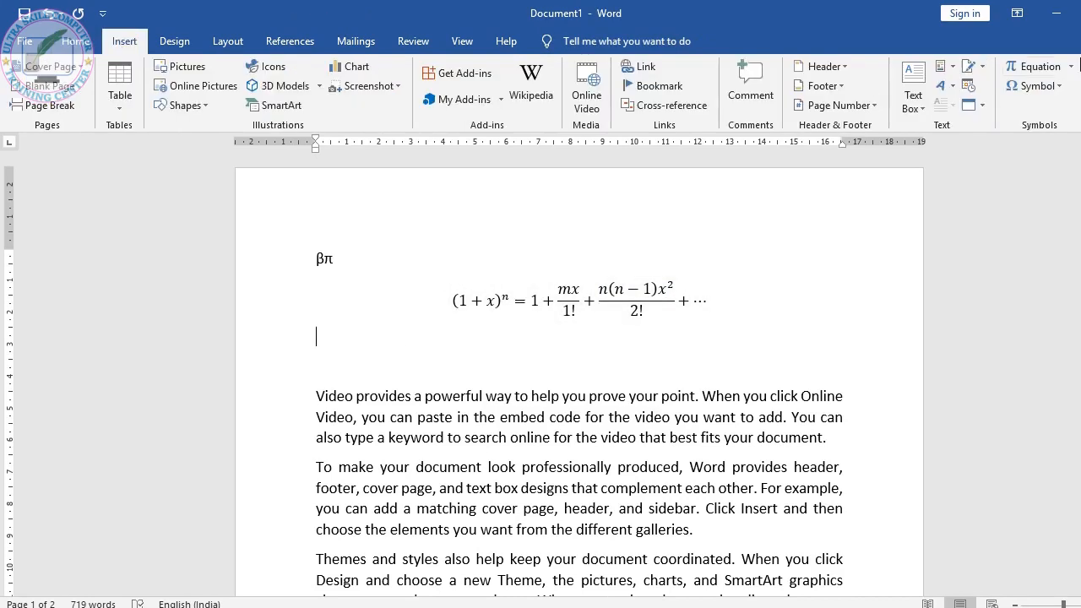
click(1070, 67)
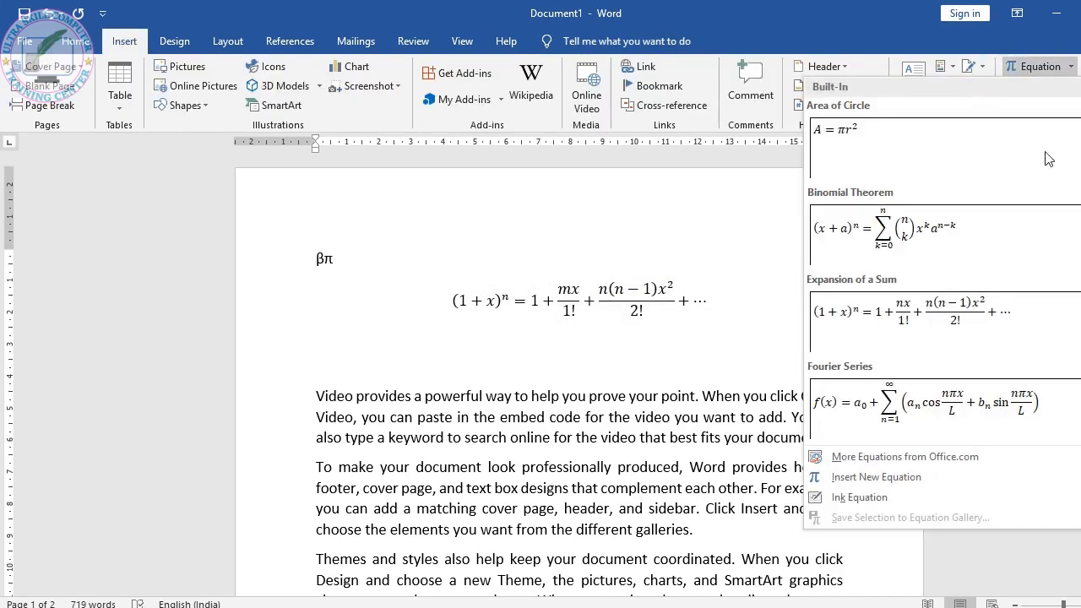
click(931, 478)
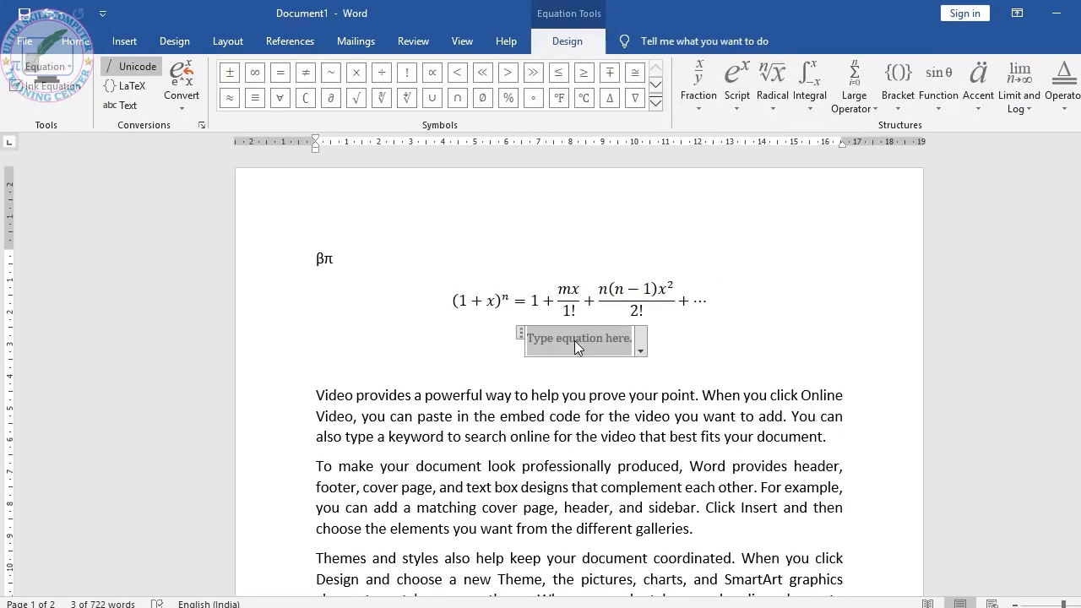
click(706, 100)
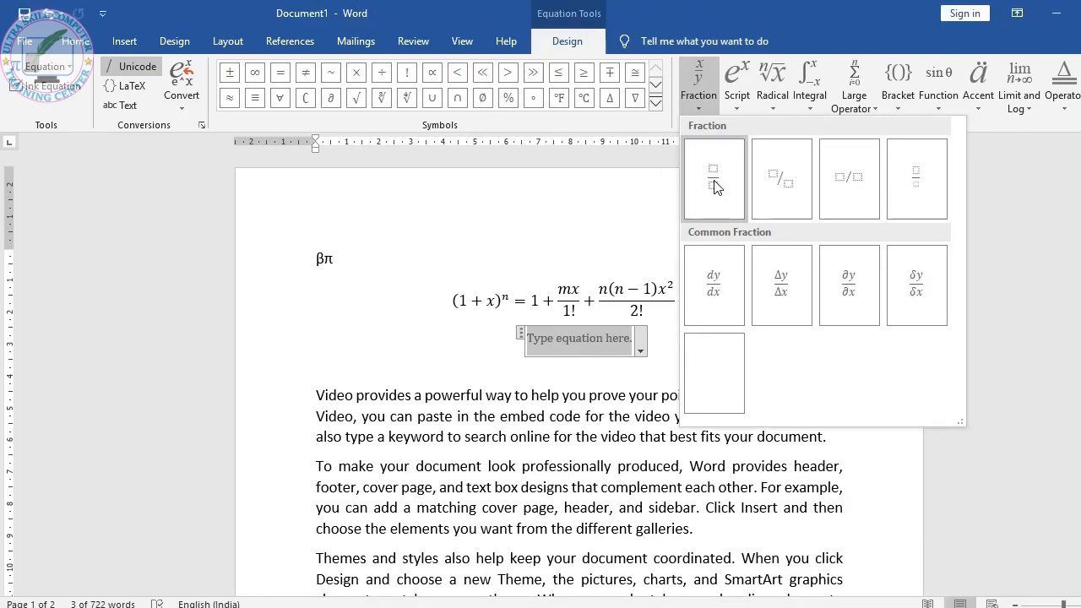
click(717, 285)
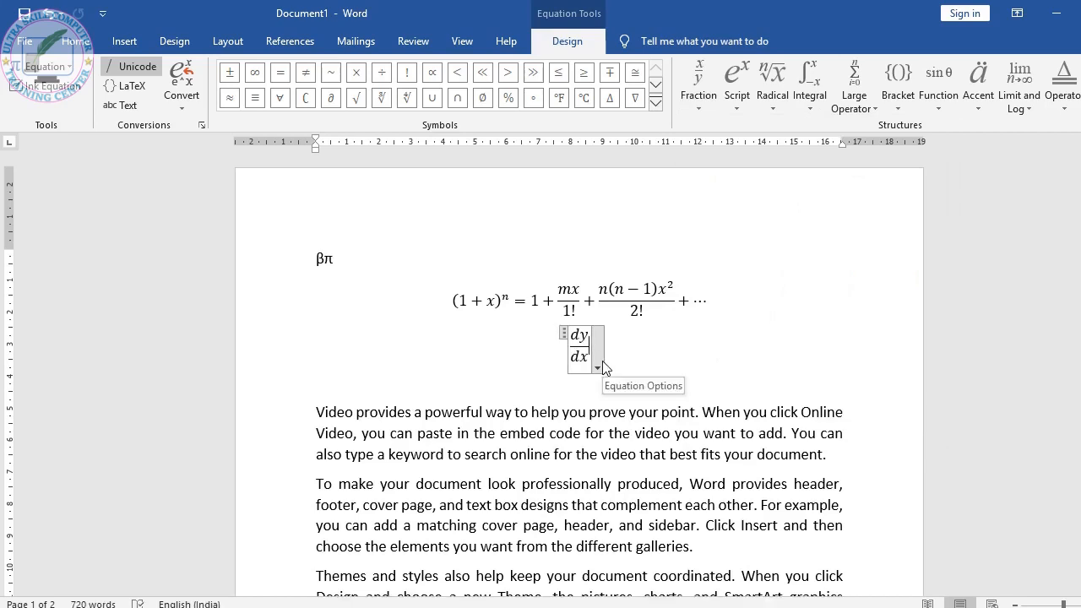
Step: Add a superscript structure after the dy/dx fraction and fill it in as x squared
click(740, 106)
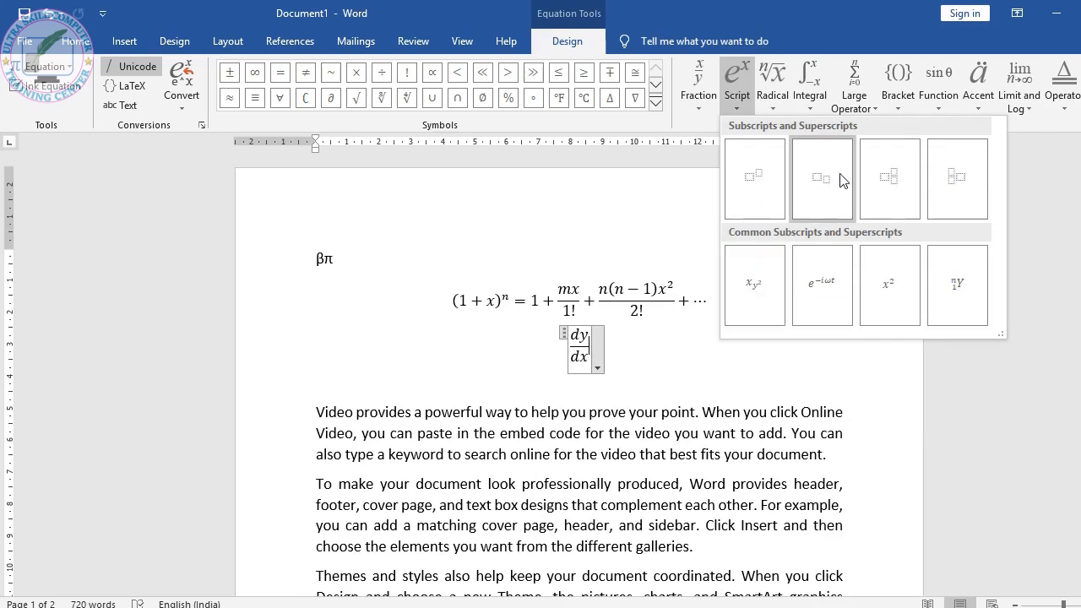
click(761, 187)
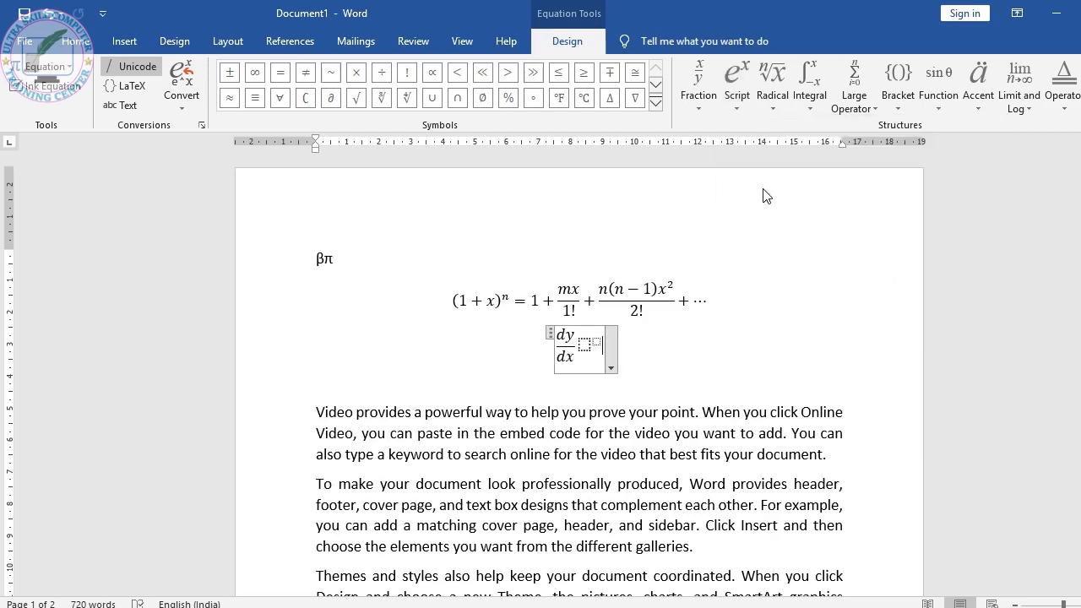
key(Left)
text(x)
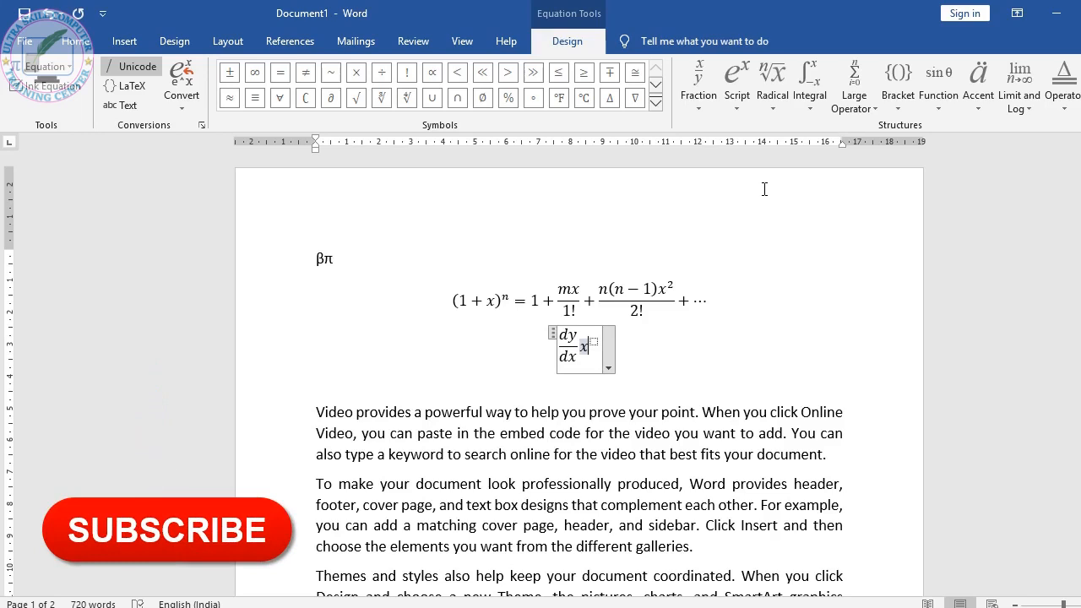
key(Right)
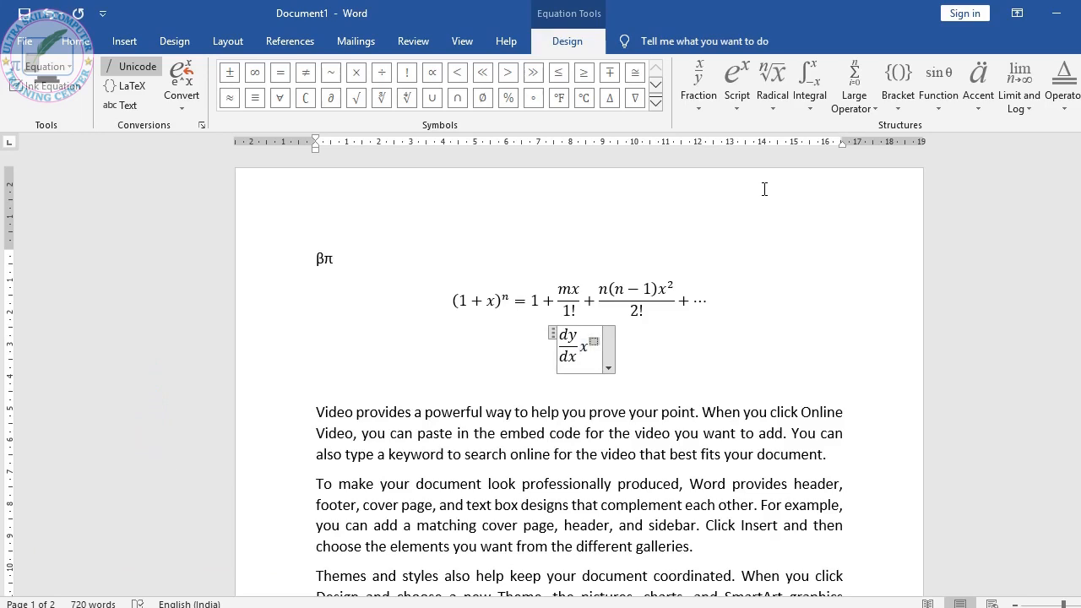
text(2)
key(Right)
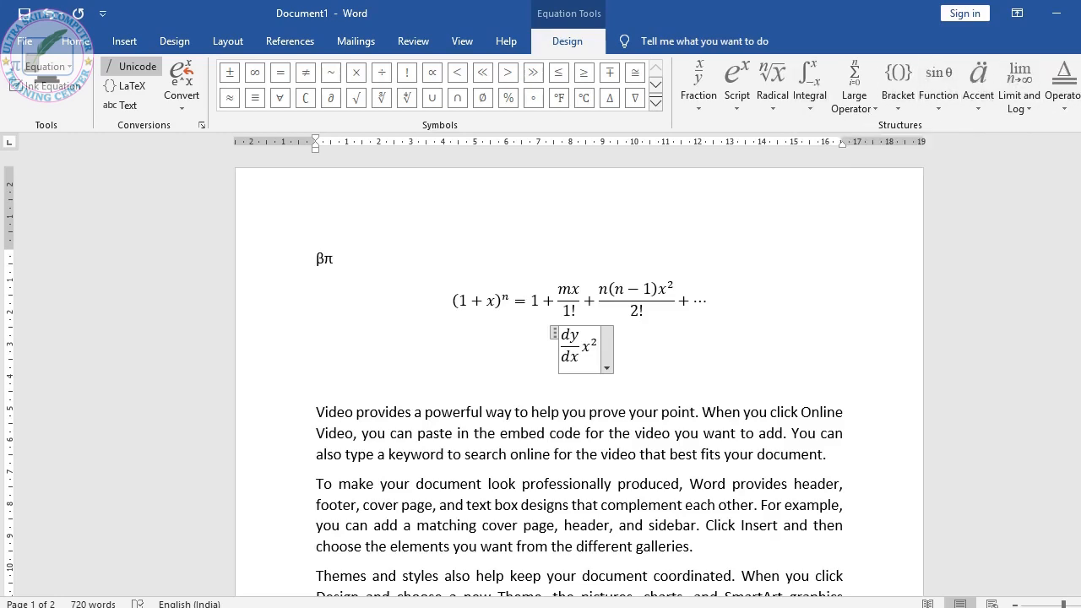
Step: Add an empty 3×3 matrix after x² and fill its rows with 5 7 8, 3 6 0 and 6 4 2
click(1080, 85)
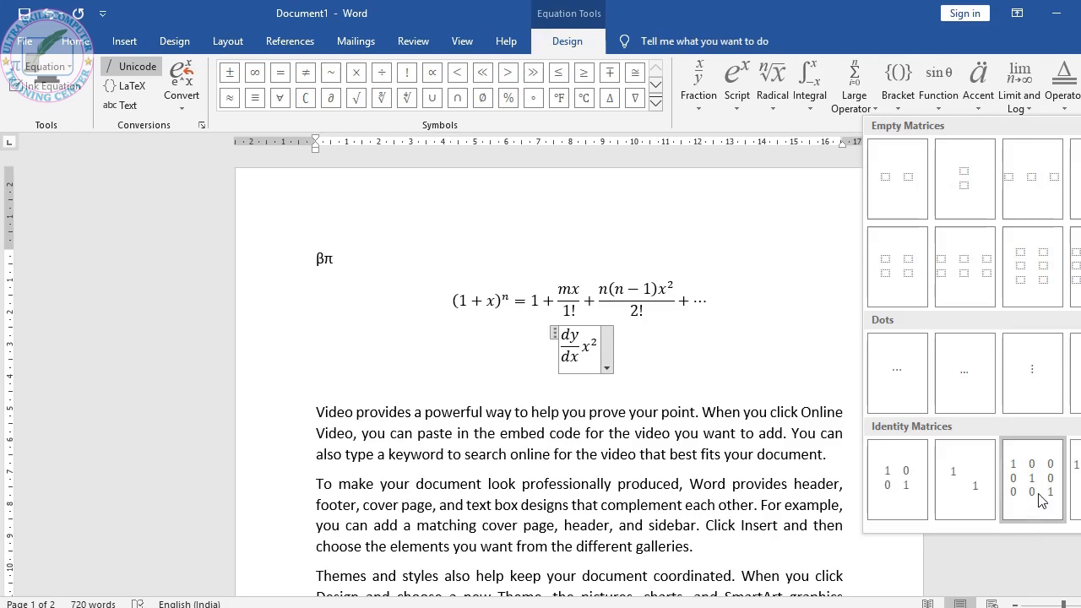
click(1078, 267)
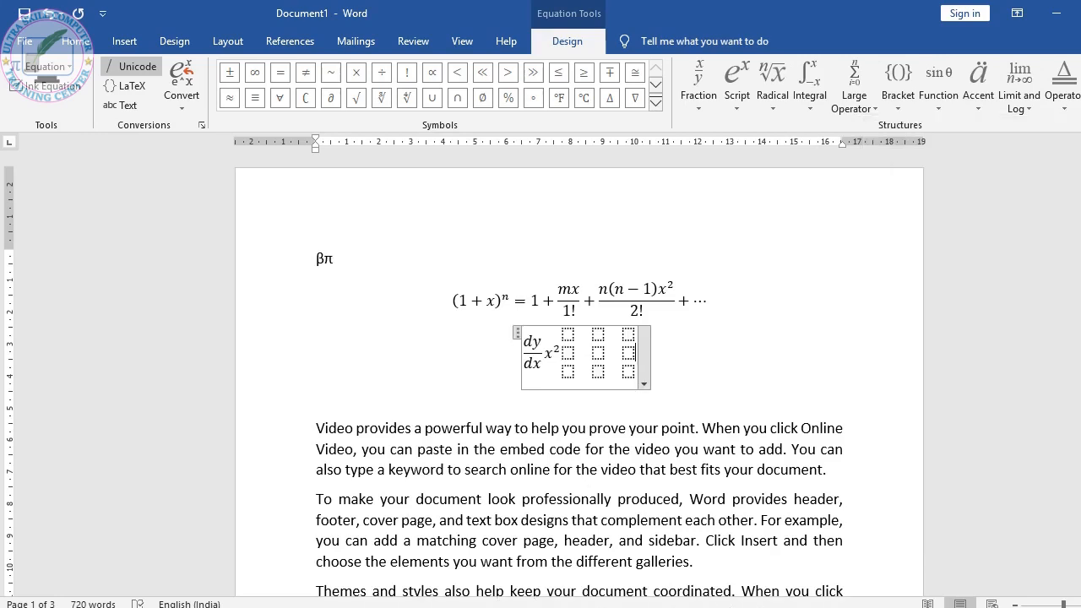
click(568, 337)
text(5)
key(Right)
text(7)
key(Right)
text(8)
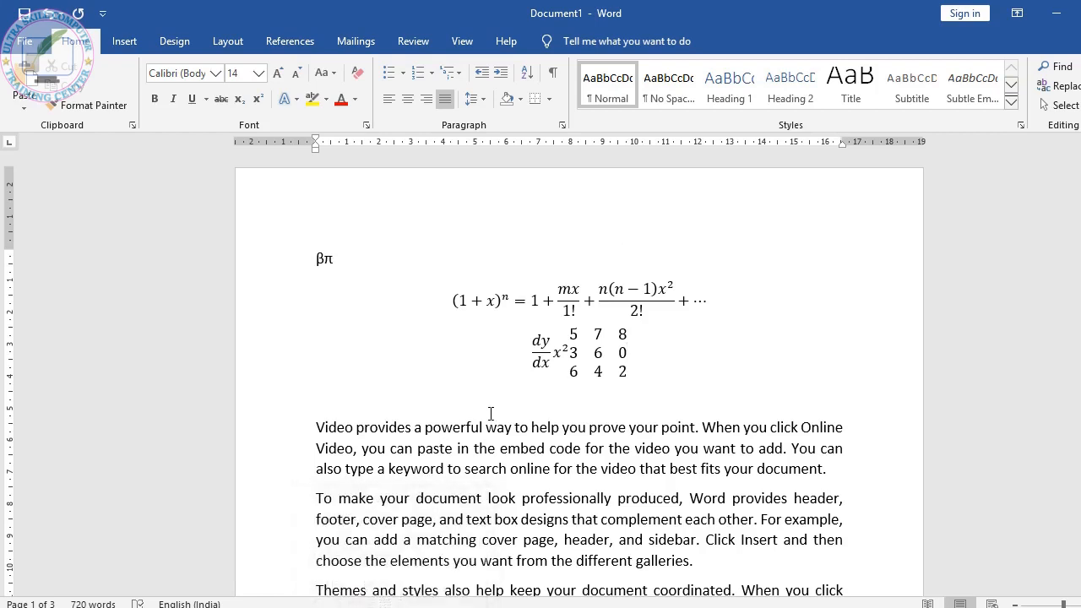
Step: Apply the diagonal CONFIDENTIAL 1 watermark to the document pages
click(173, 43)
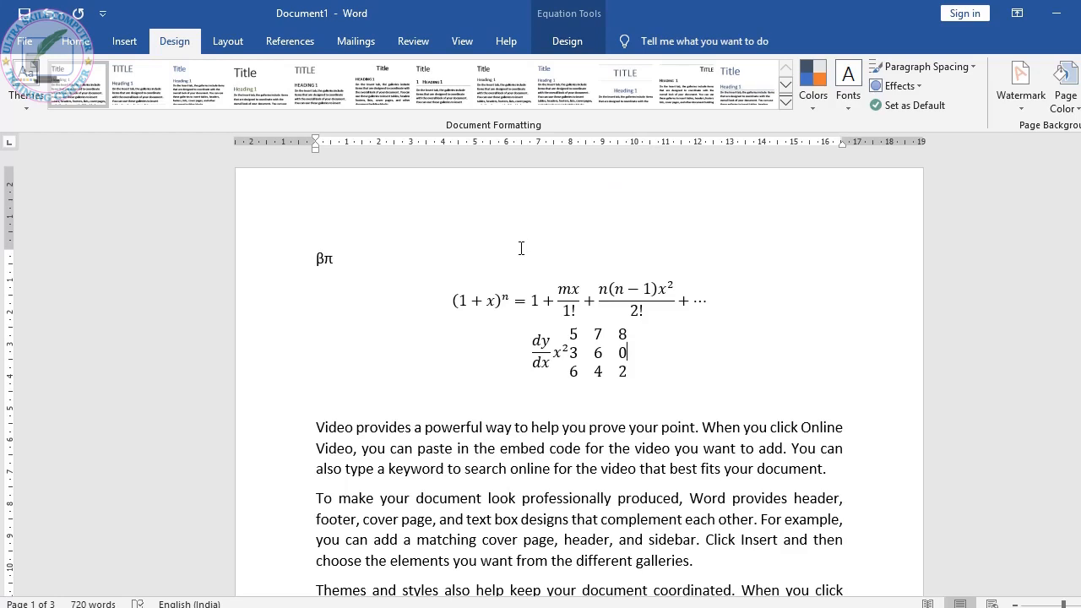
click(1020, 83)
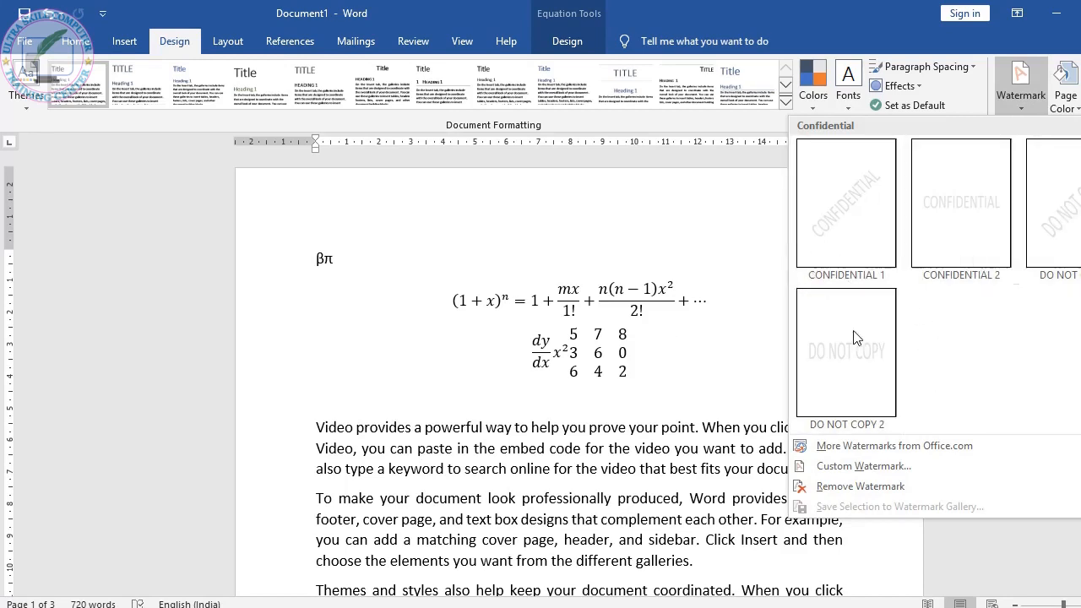
click(839, 241)
scroll(579, 372, down, 6)
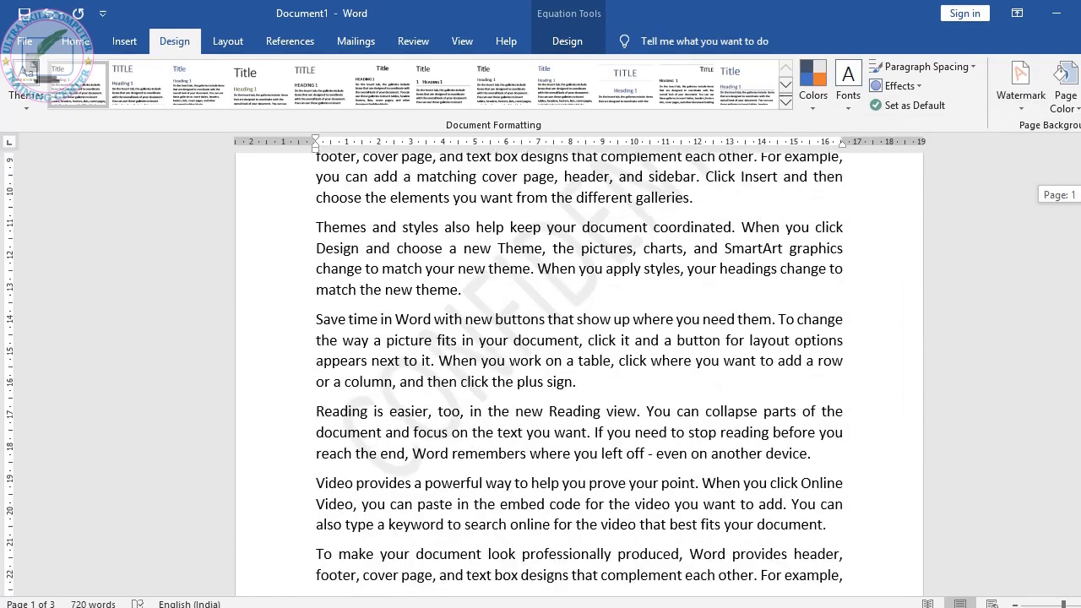
drag(1079, 244, 1080, 232)
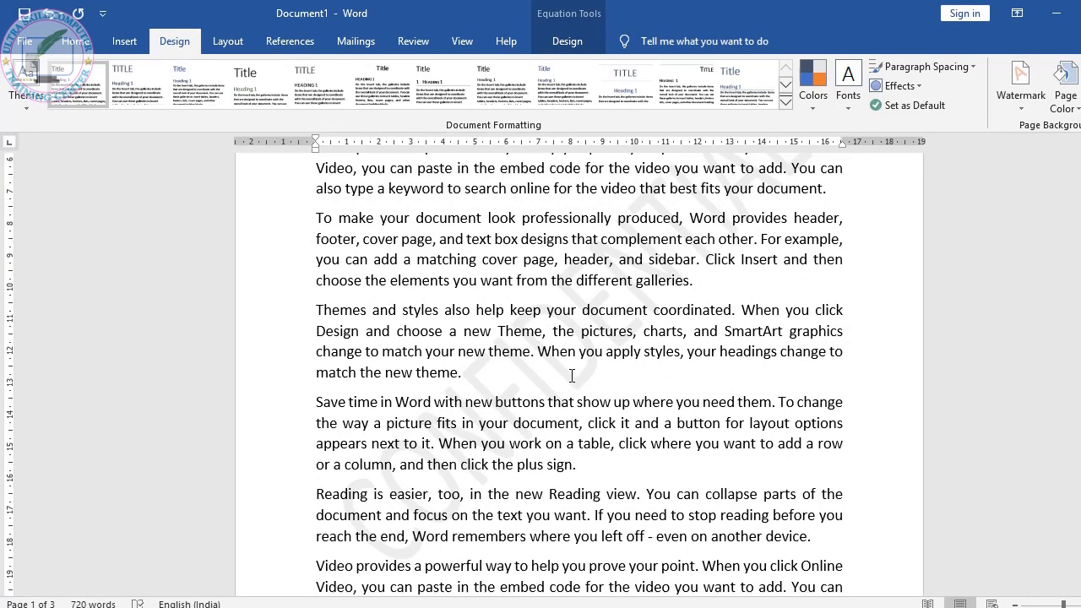
Step: Open the custom watermark settings and replace the watermark text with "ultra skill"
click(1022, 103)
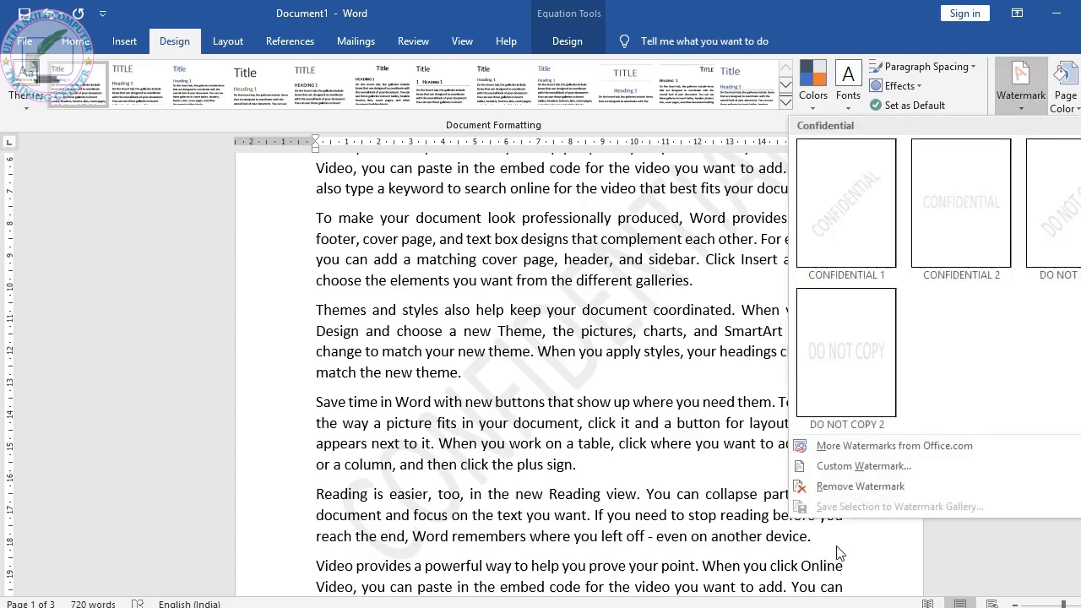
click(853, 469)
click(560, 309)
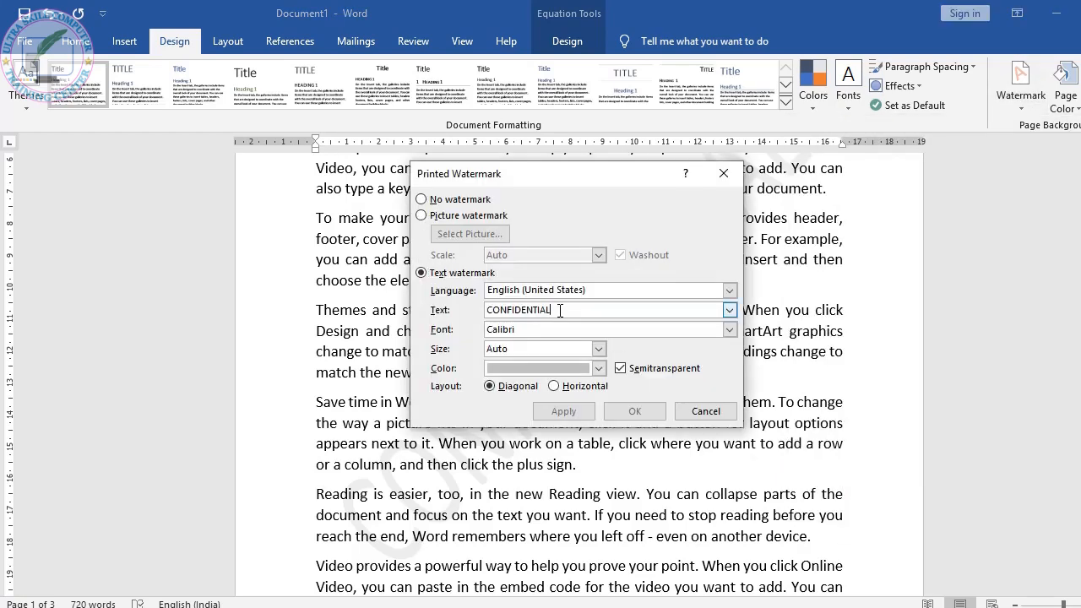
key(BackSpace)
key(BackSpace)
key(BackSpace)
key(BackSpace)
key(BackSpace)
key(BackSpace)
key(BackSpace)
key(BackSpace)
key(BackSpace)
key(BackSpace)
key(BackSpace)
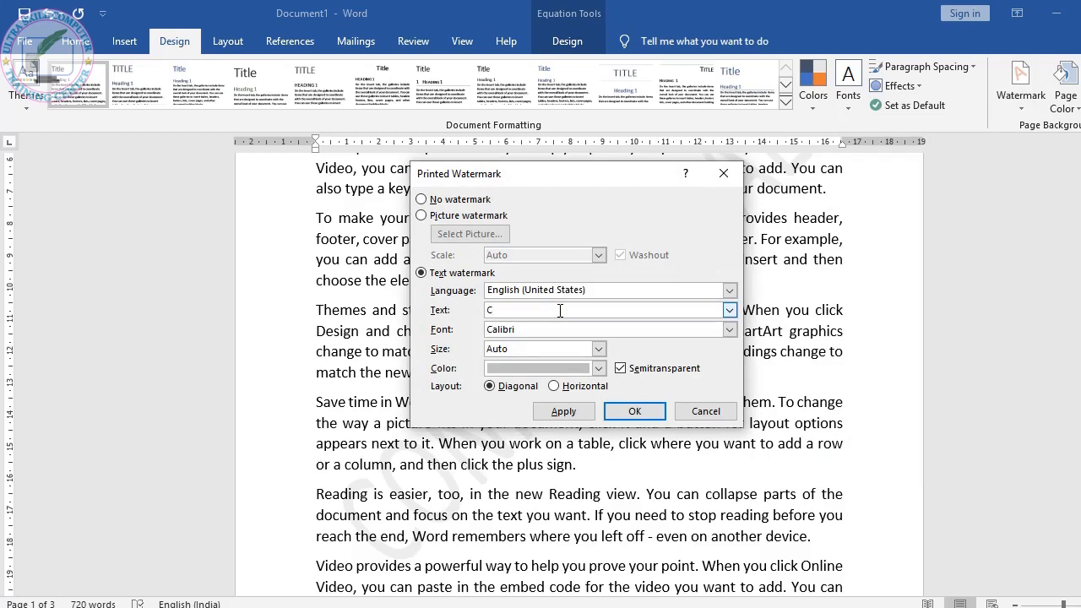
key(BackSpace)
text(ultra skill)
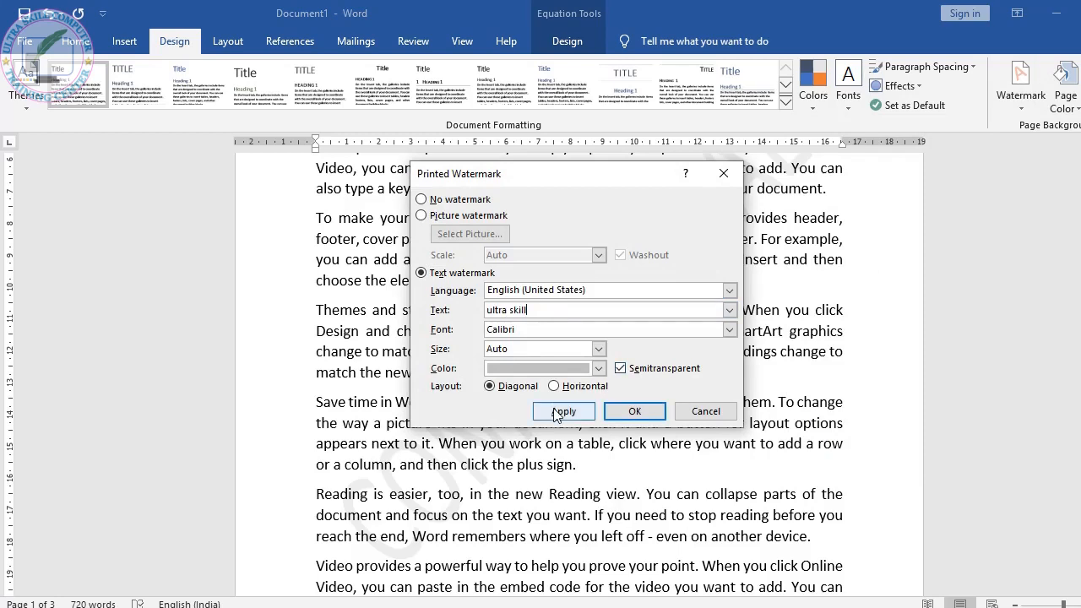
Step: Check the available watermark colors, then apply the "ultra skill" watermark to the document and close its settings
click(597, 370)
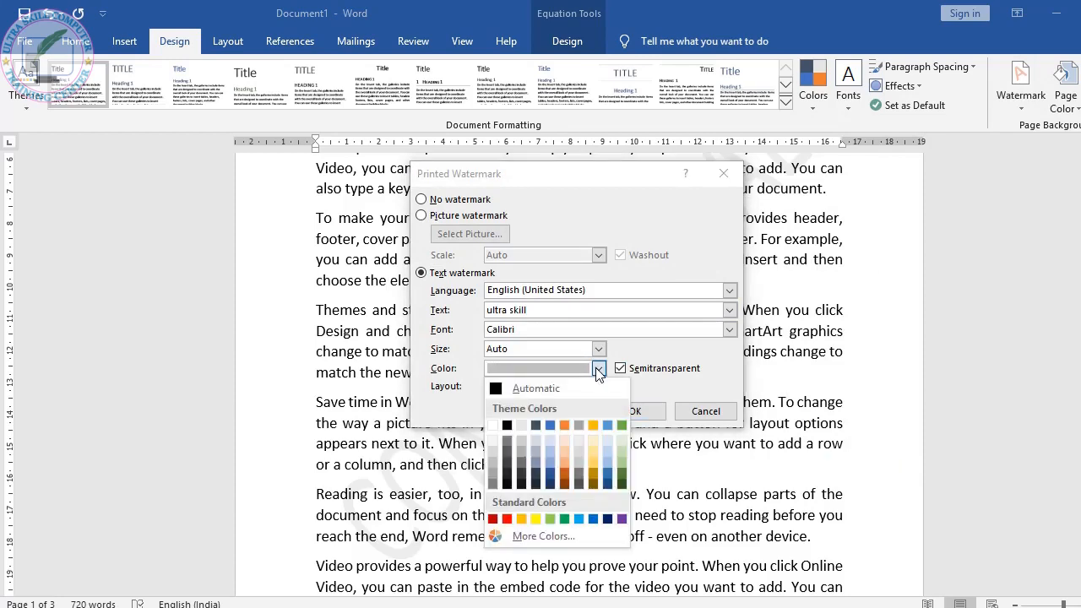
click(598, 371)
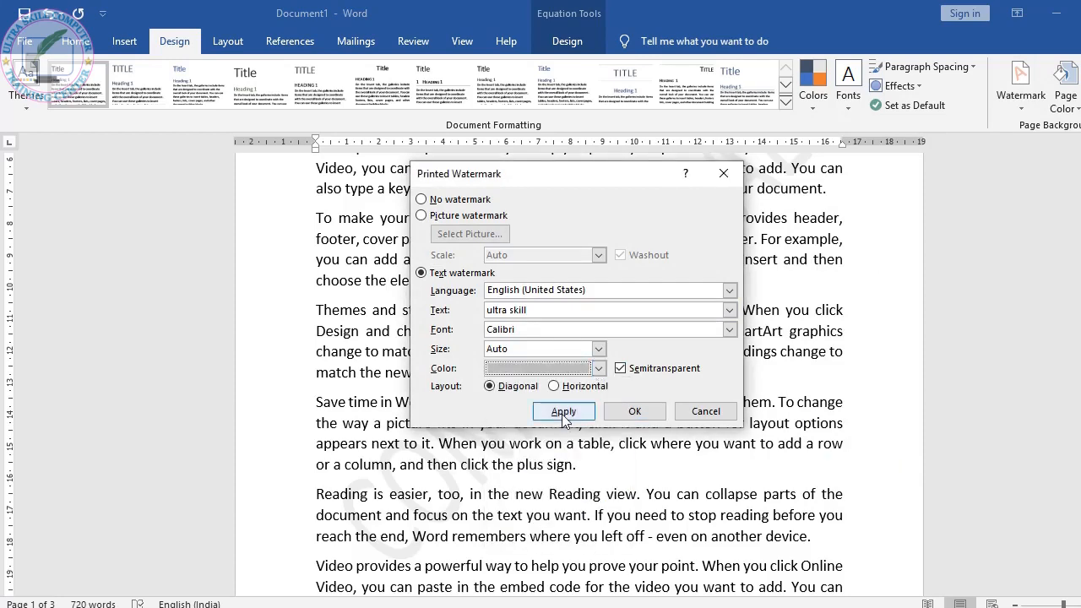
click(563, 412)
click(705, 411)
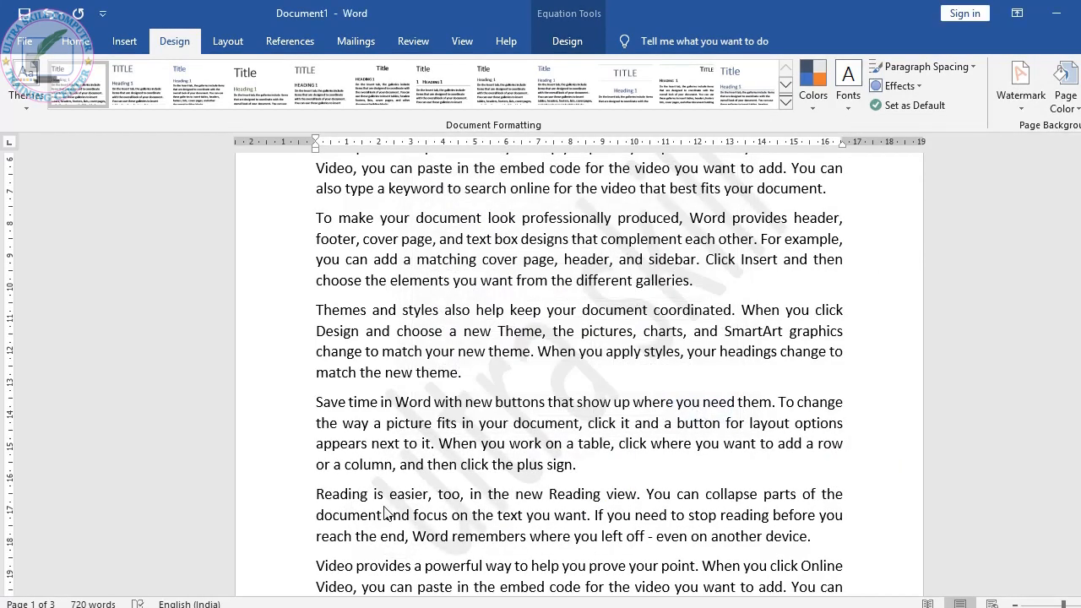
Step: Reopen the custom watermark settings and set the watermark language to Tamil (India)
click(1021, 106)
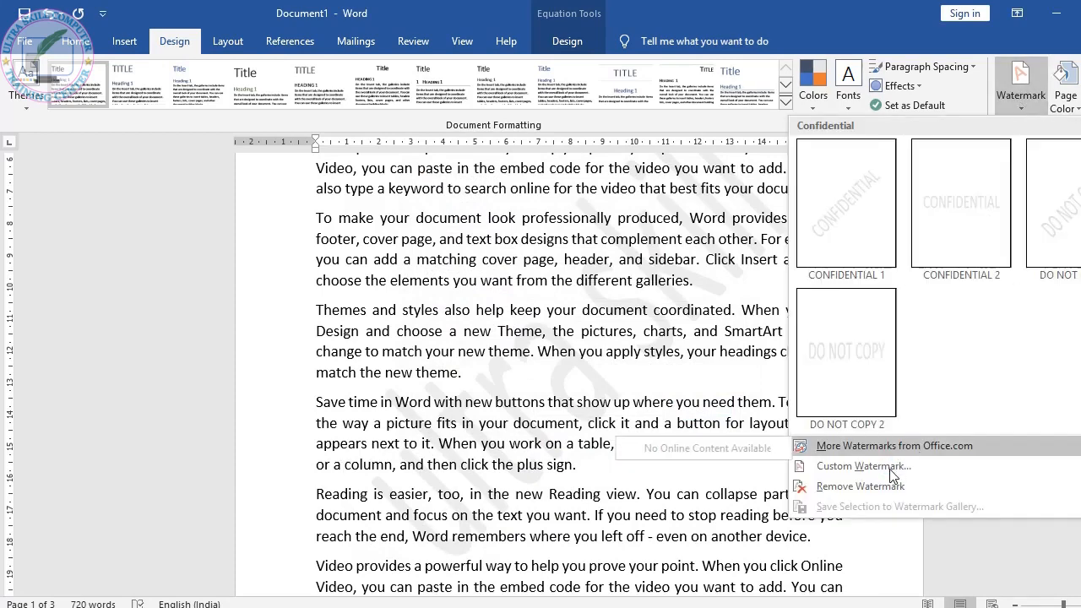
click(862, 466)
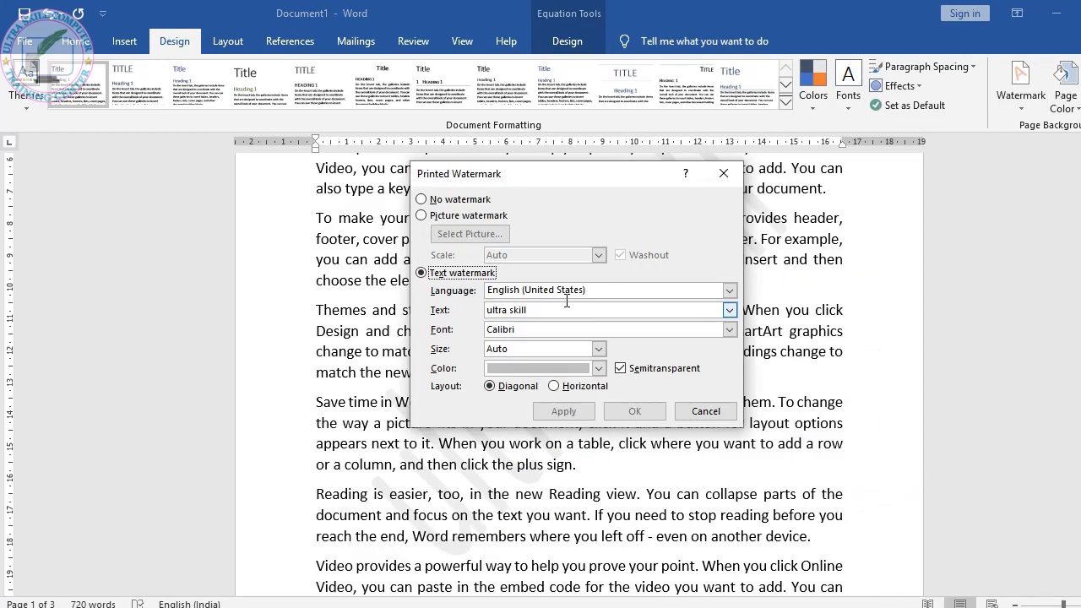
click(730, 292)
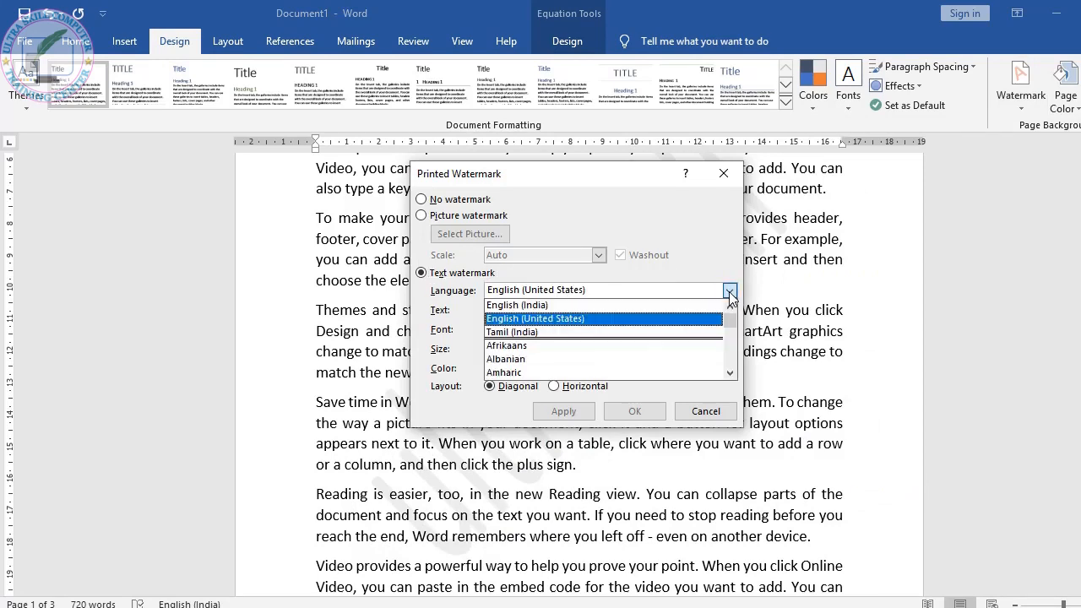
click(623, 331)
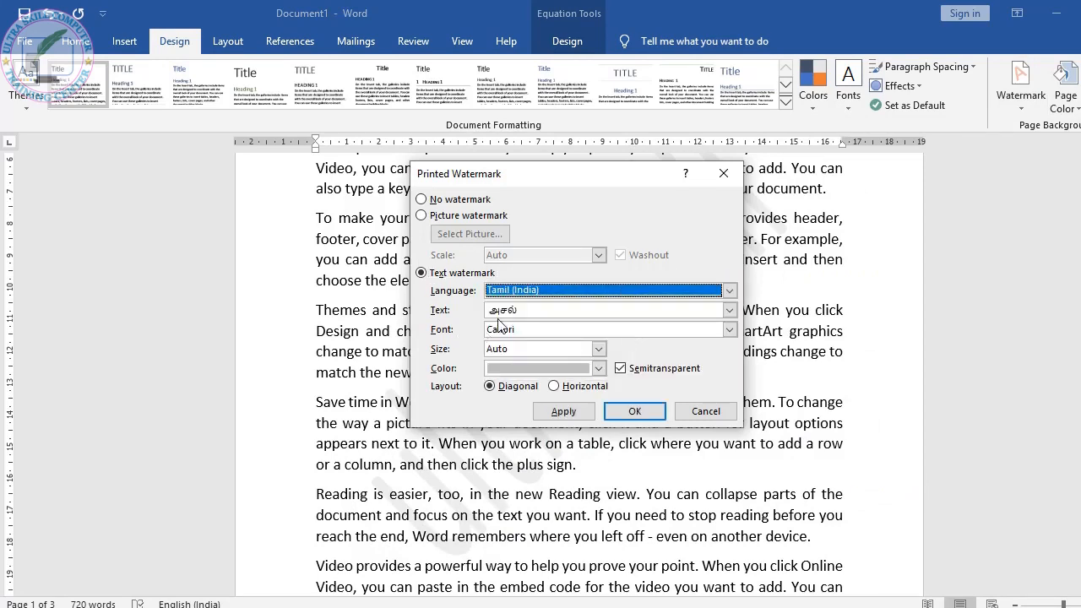
Step: Choose the preset Tamil text பெரும் ரகசியம், apply it as the watermark and check the document pages
click(729, 311)
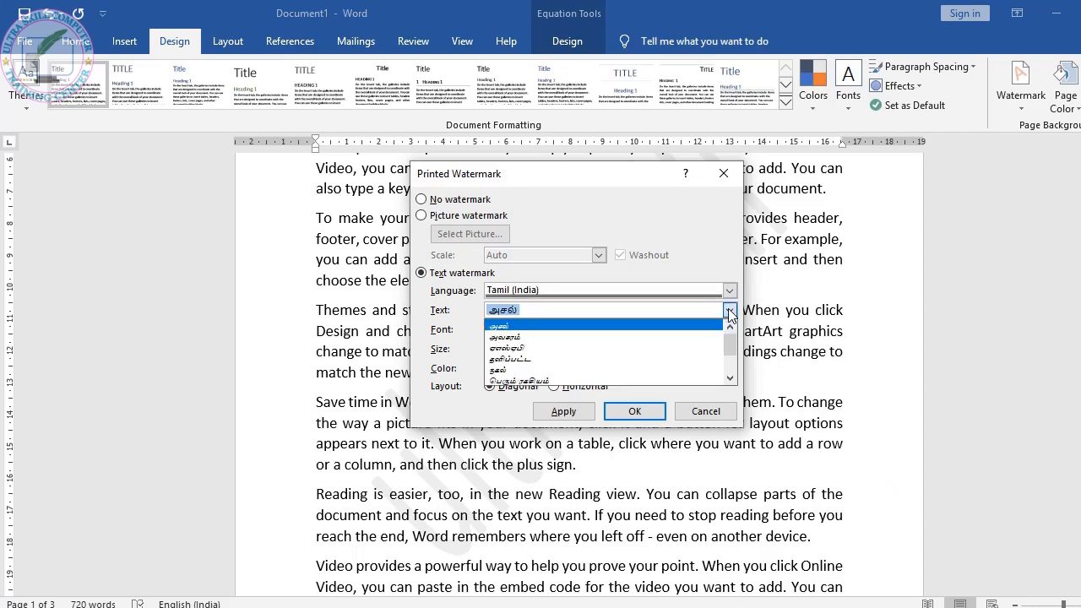
drag(731, 343, 728, 367)
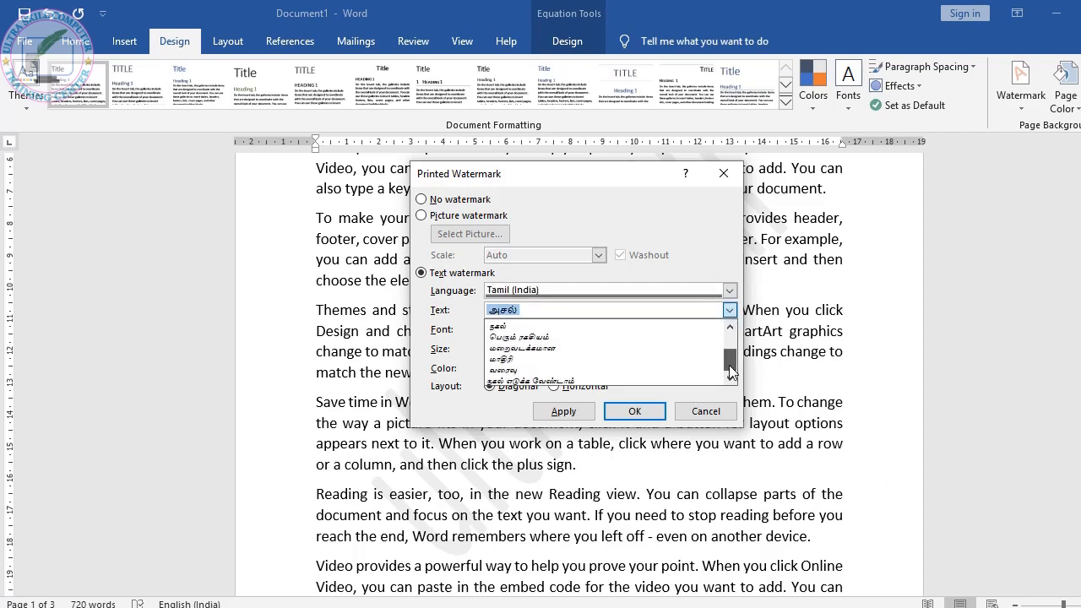
click(502, 359)
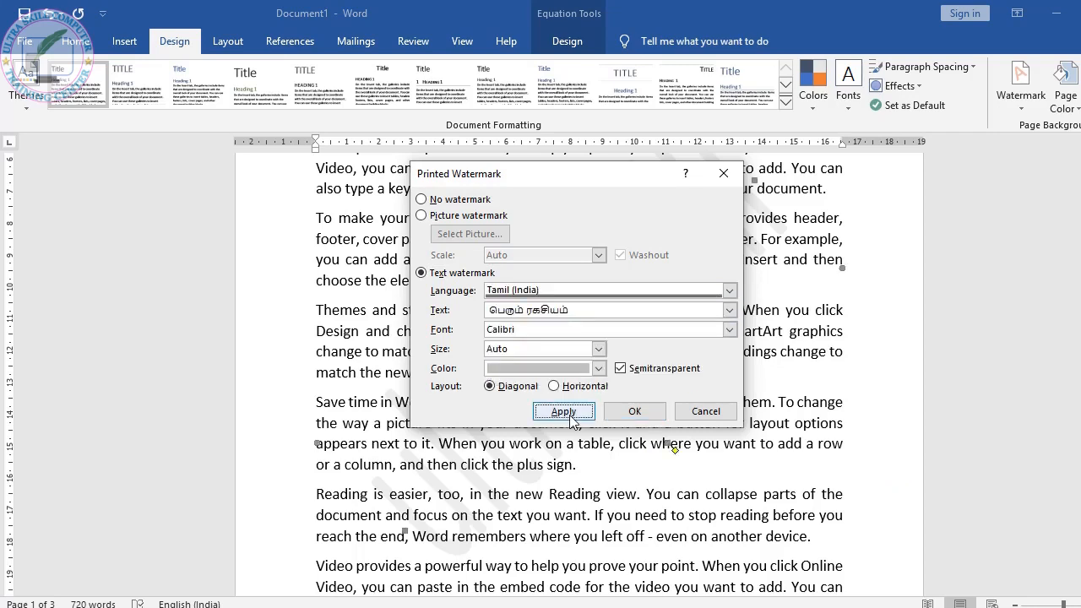
click(562, 411)
click(706, 411)
scroll(579, 371, down, 10)
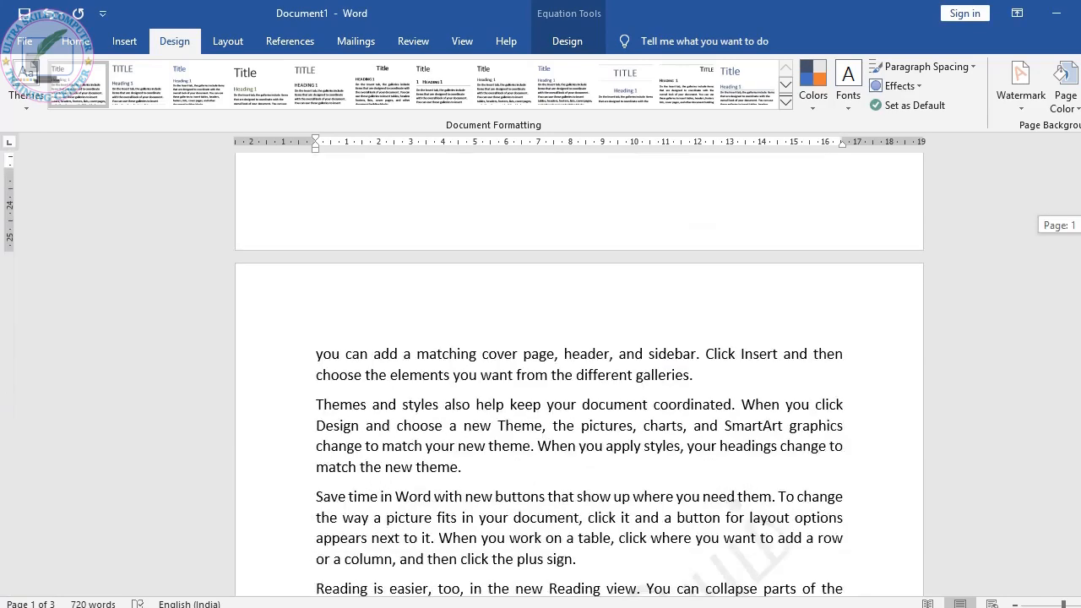
drag(1080, 225, 1080, 224)
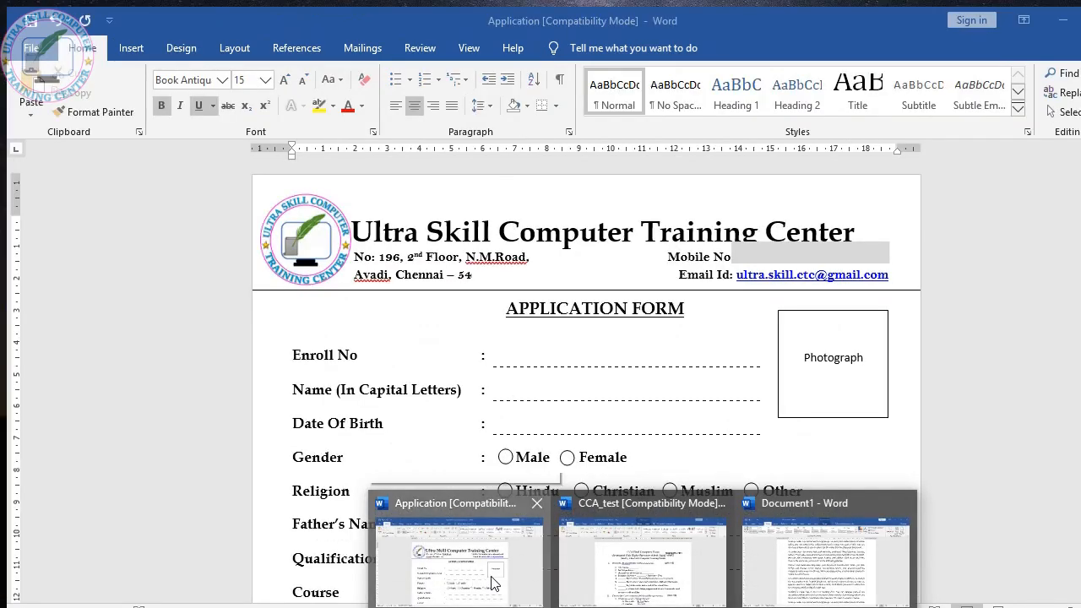
Step: Switch to the Application document and look through the application form down to the administrator's signature line
click(494, 583)
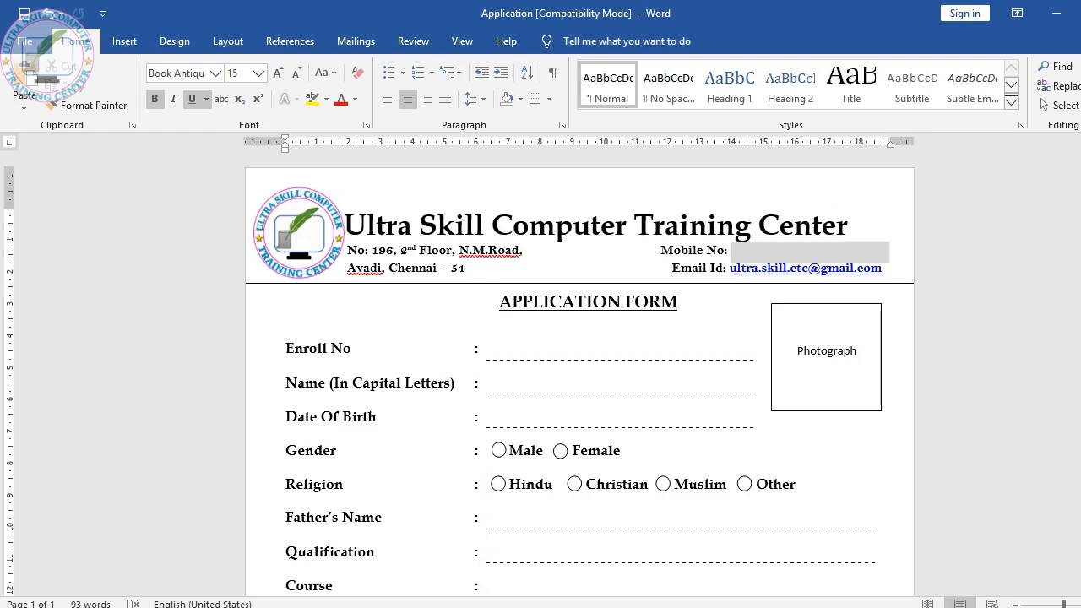
scroll(579, 372, down, 3)
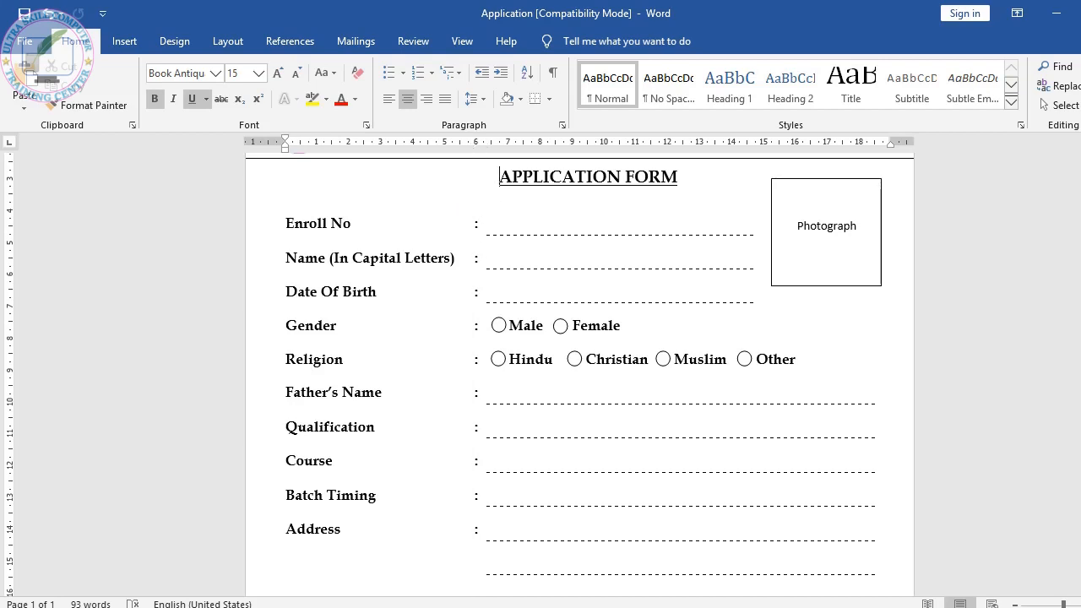
scroll(579, 371, down, 8)
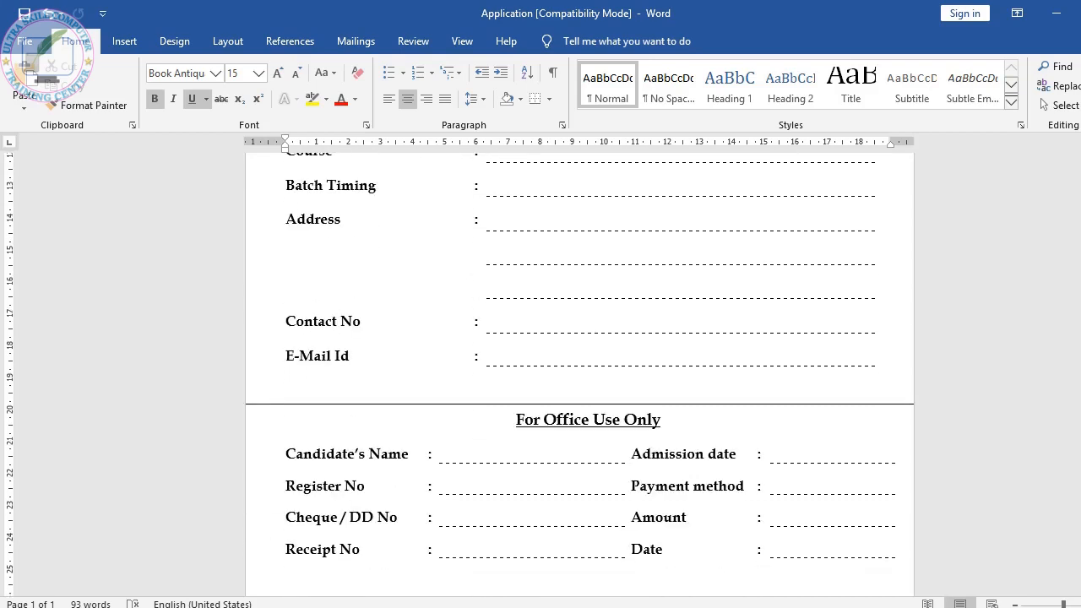
scroll(579, 372, down, 1)
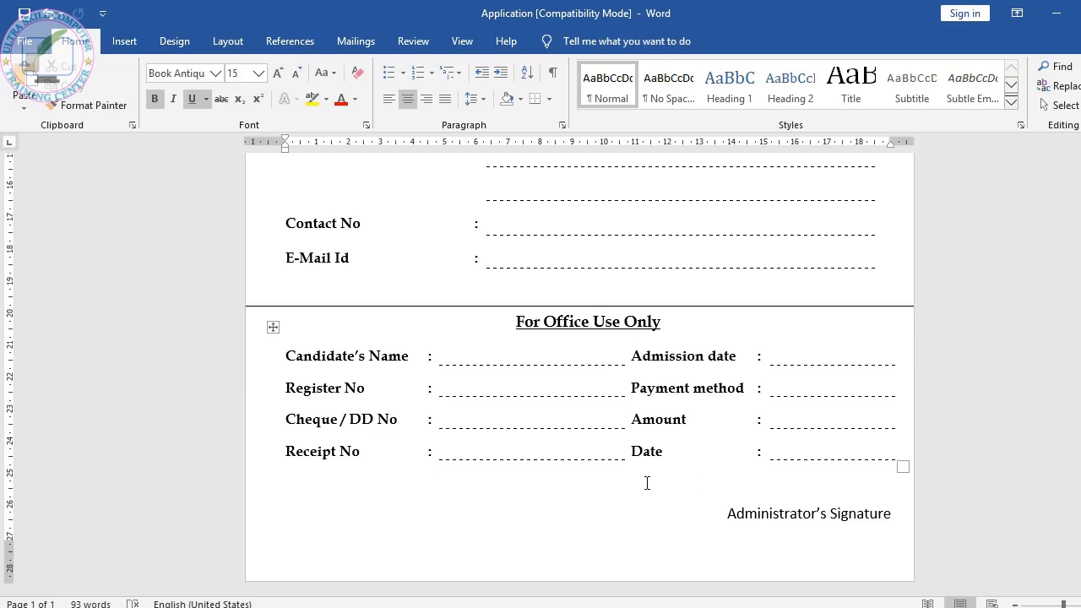
Step: Switch to the CCA_test document and look through the exam paper to the end of its second page
click(685, 568)
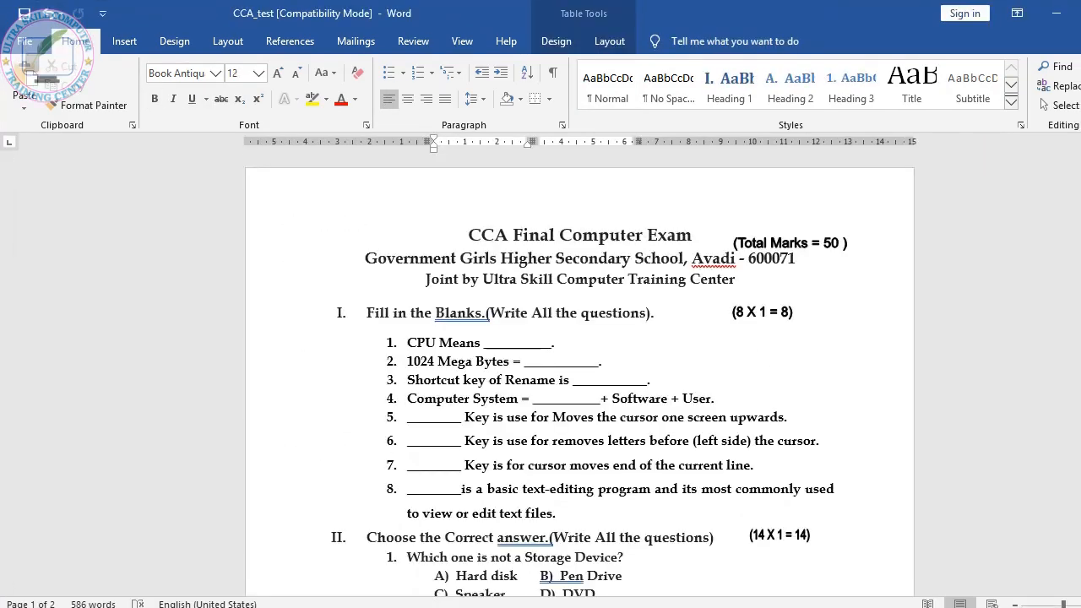
drag(1080, 169, 1080, 487)
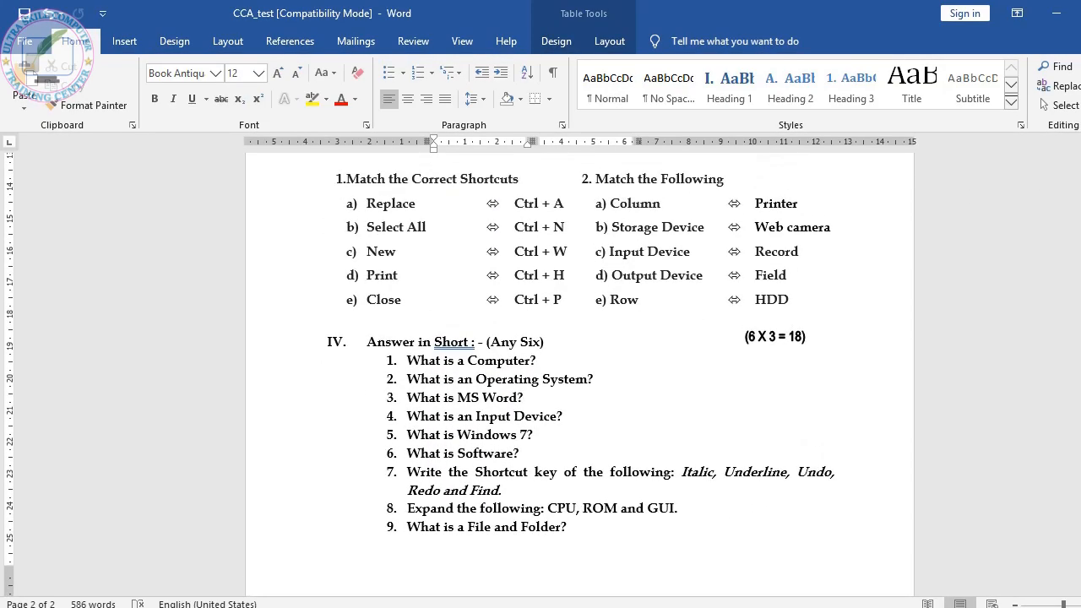